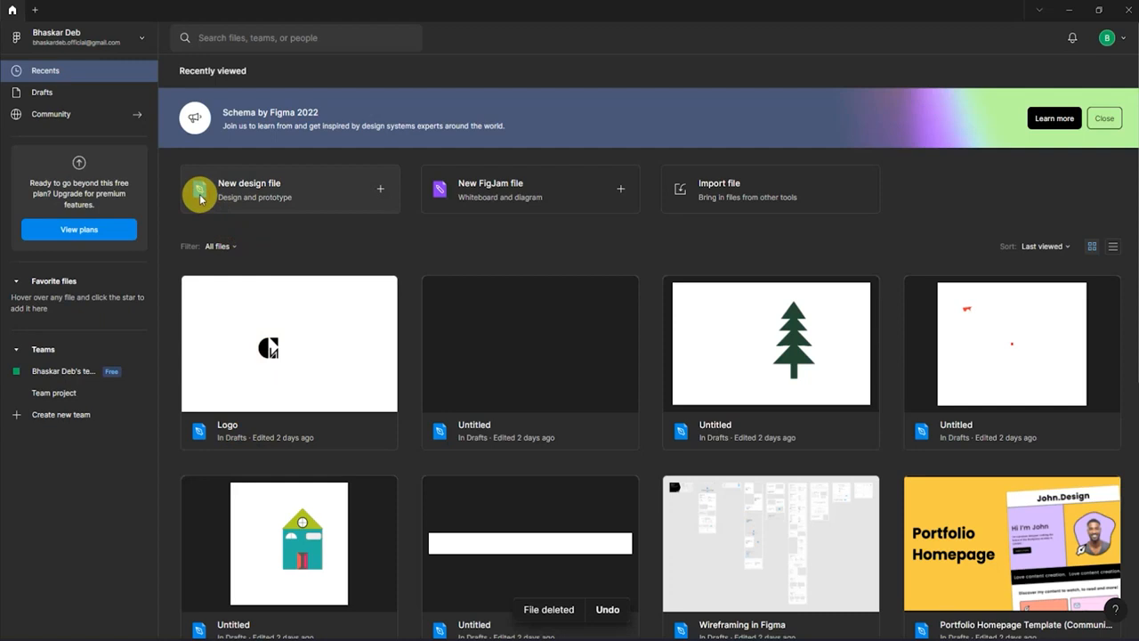
Create a new design file and set the canvas background colour to white (FFFFFF).
left_click(200, 196)
left_click(1002, 122)
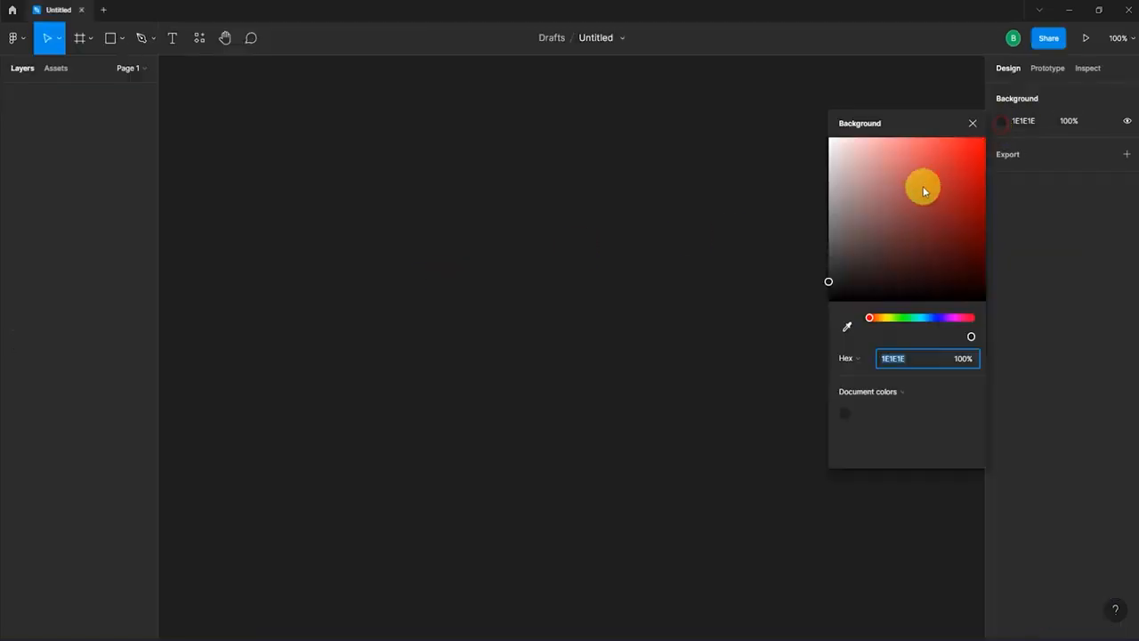
left_click_drag(923, 191, 676, 56)
left_click(971, 123)
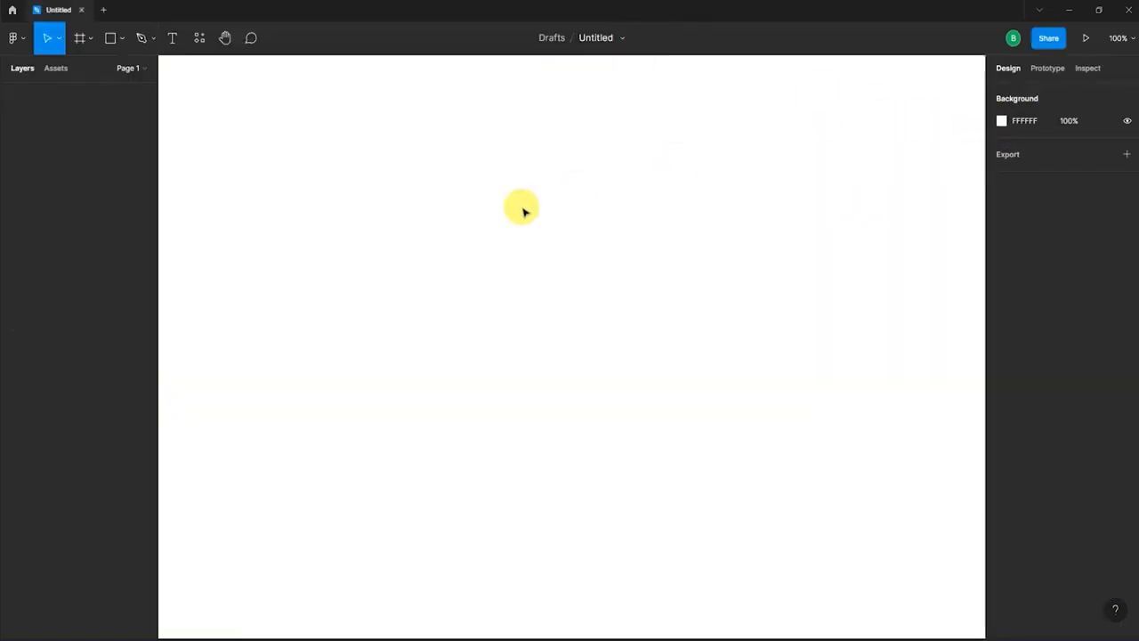
Add the text "Button" near the middle of the canvas and set its font size to 96.
key("t")
left_click(531, 335)
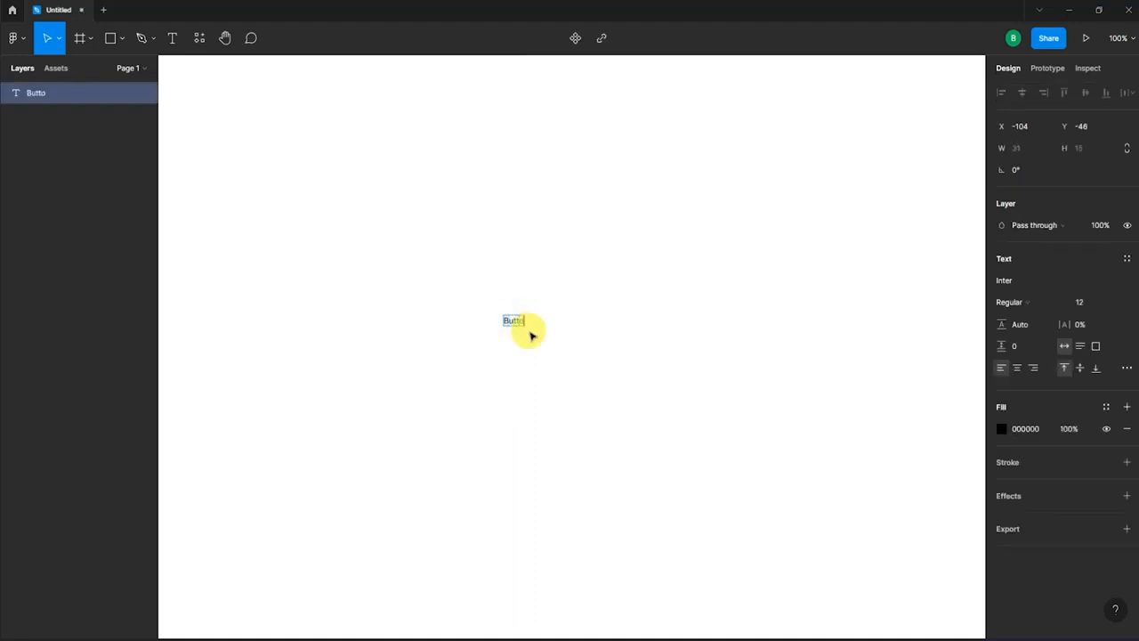
left_click(1110, 303)
left_click(1096, 499)
left_click(746, 384)
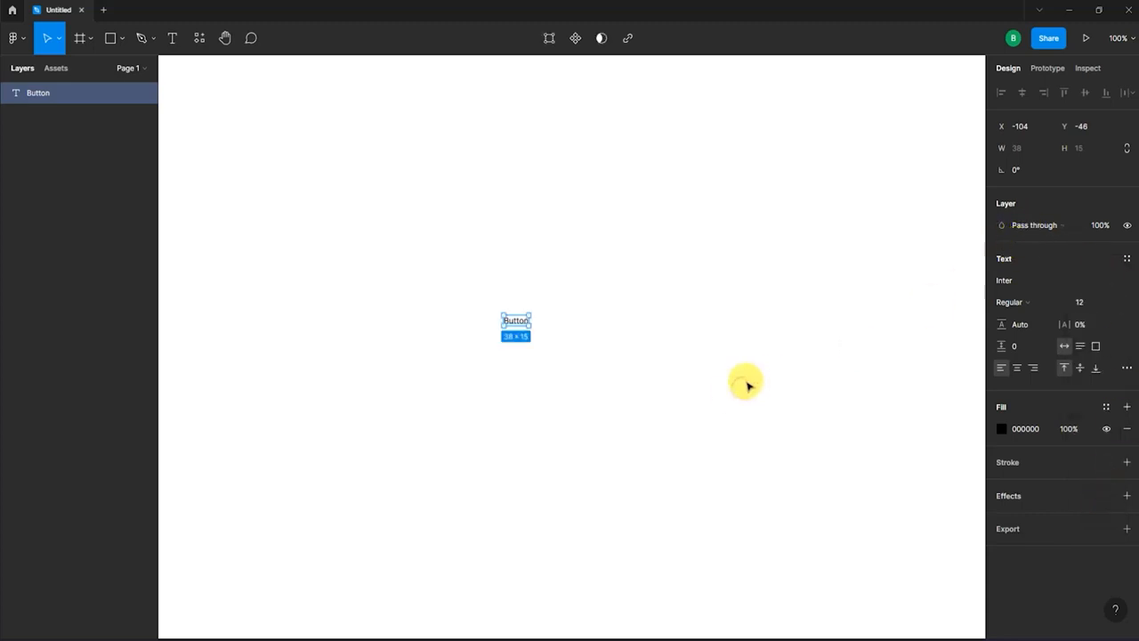
left_click(567, 292)
left_click(516, 320)
left_click(1112, 303)
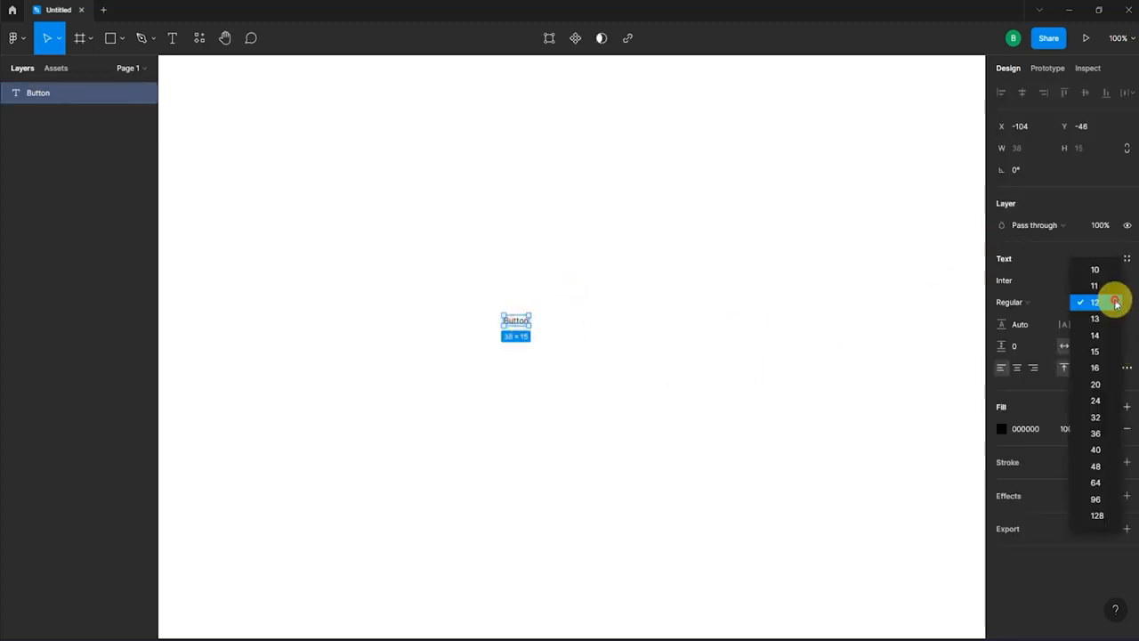
left_click(1095, 498)
left_click(631, 246)
Wrap the text in an auto layout frame and rename the frame as Button.
left_click(609, 336)
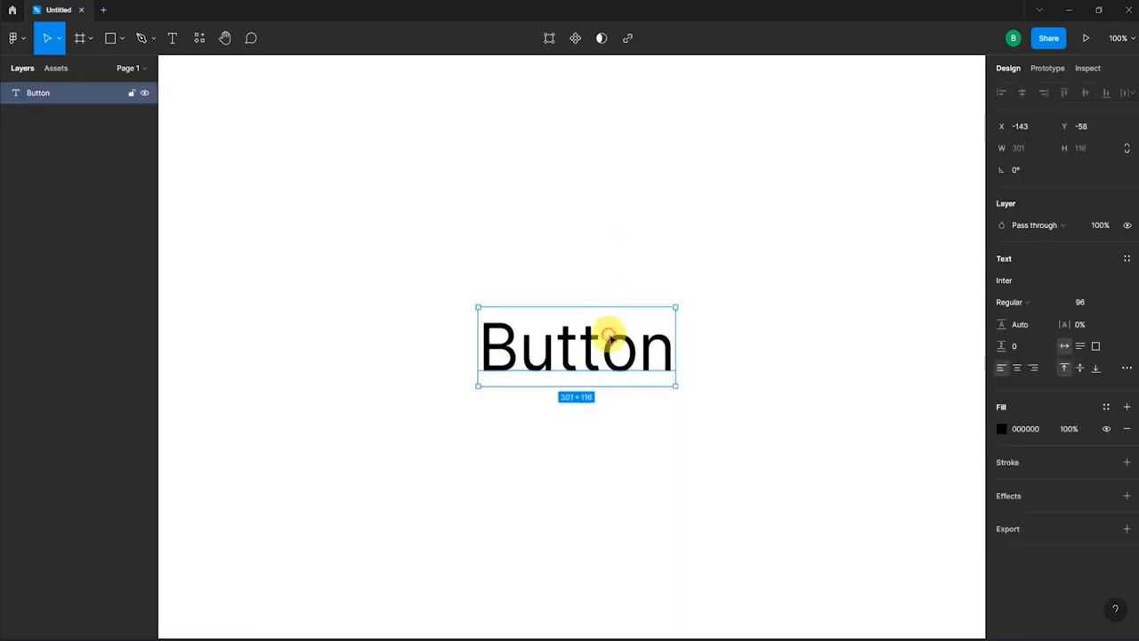
key("shift+a")
left_click(587, 252)
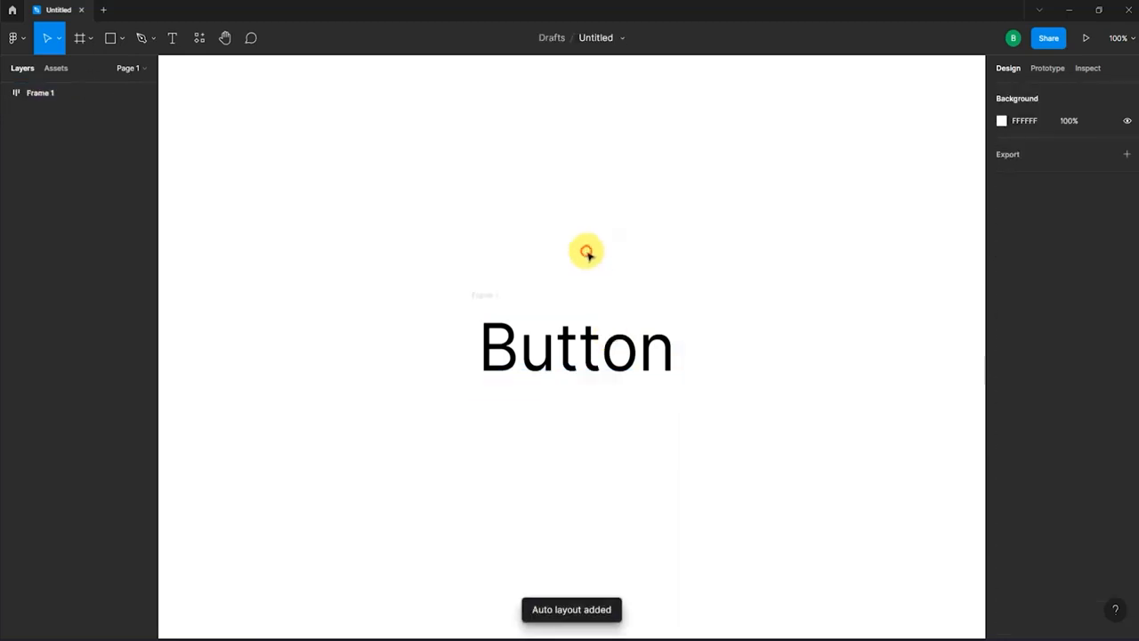
left_click(486, 292)
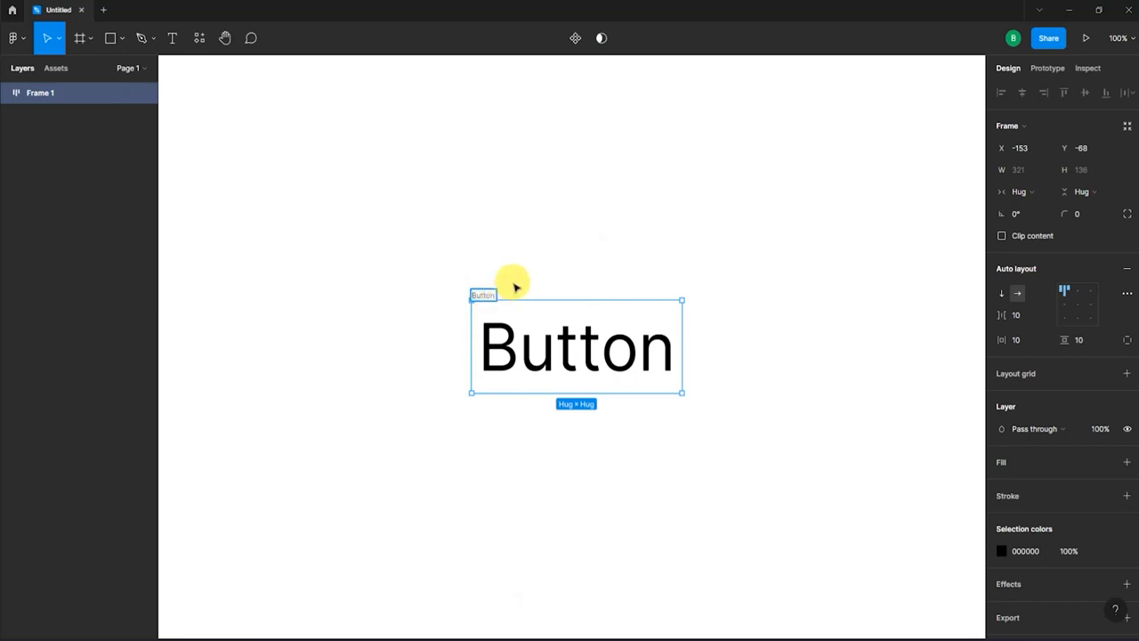
left_click(515, 287)
left_click(523, 330)
left_click(537, 306)
left_click(615, 242)
Give the Button frame a purple fill (8C46FF) and change its text colour to white (FFFFFF).
left_click(483, 293)
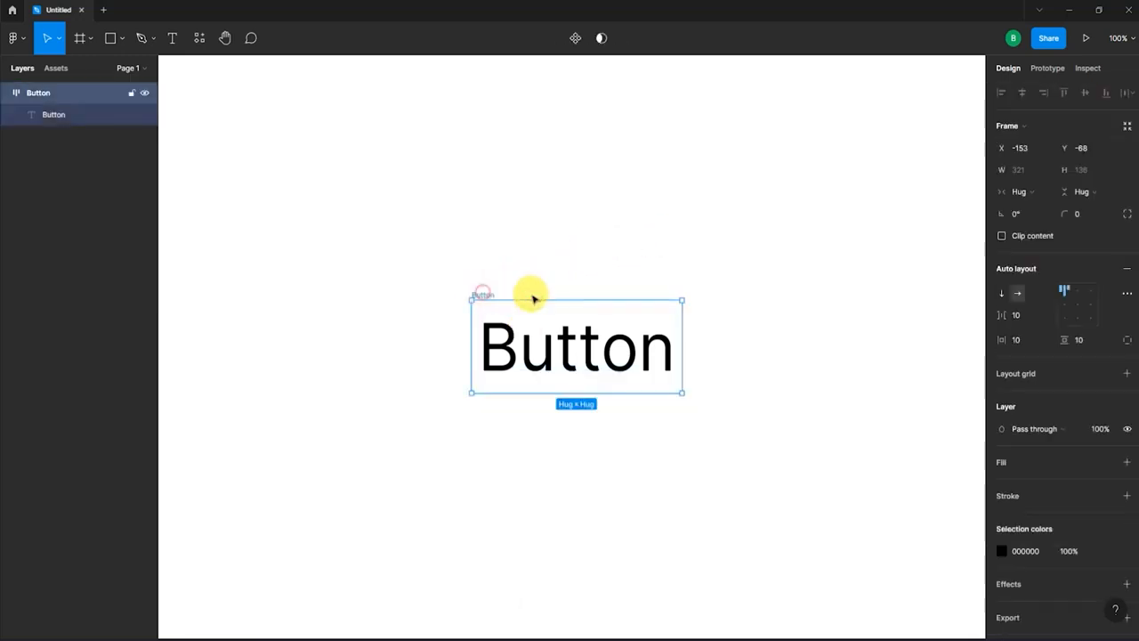
left_click(1127, 463)
left_click(1001, 484)
left_click_drag(957, 476, 943, 477)
left_click_drag(960, 338, 943, 287)
left_click(1001, 574)
left_click_drag(871, 356, 820, 290)
left_click(849, 217)
left_click(636, 325)
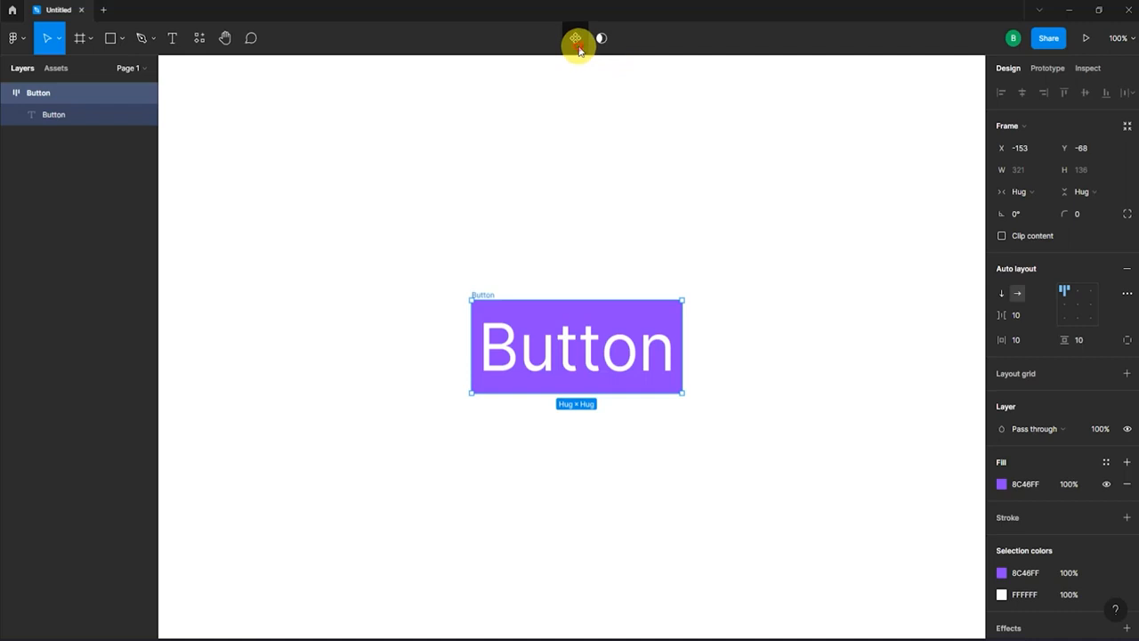
Turn the purple Button frame into a component.
left_click(577, 39)
left_click(496, 270)
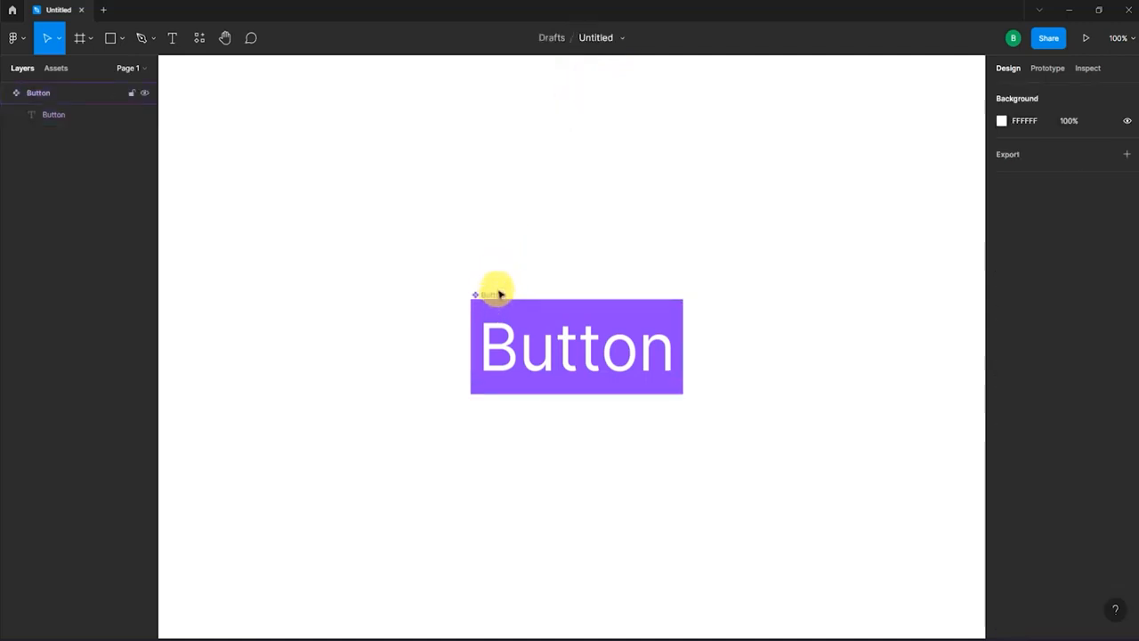
left_click(499, 295)
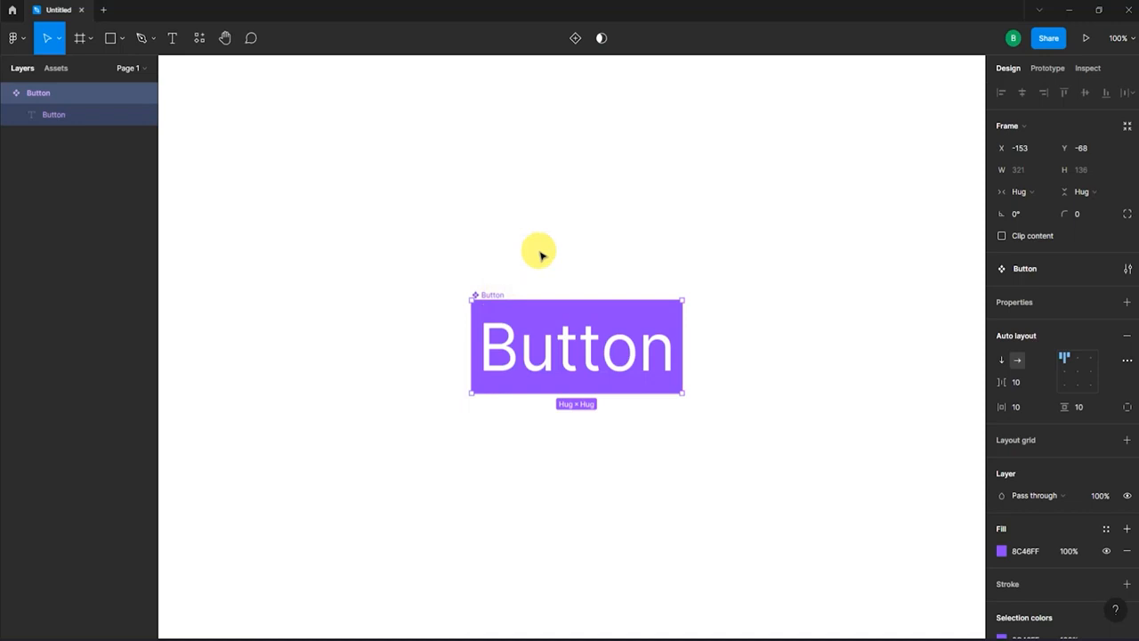
left_click(540, 256)
left_click(516, 311)
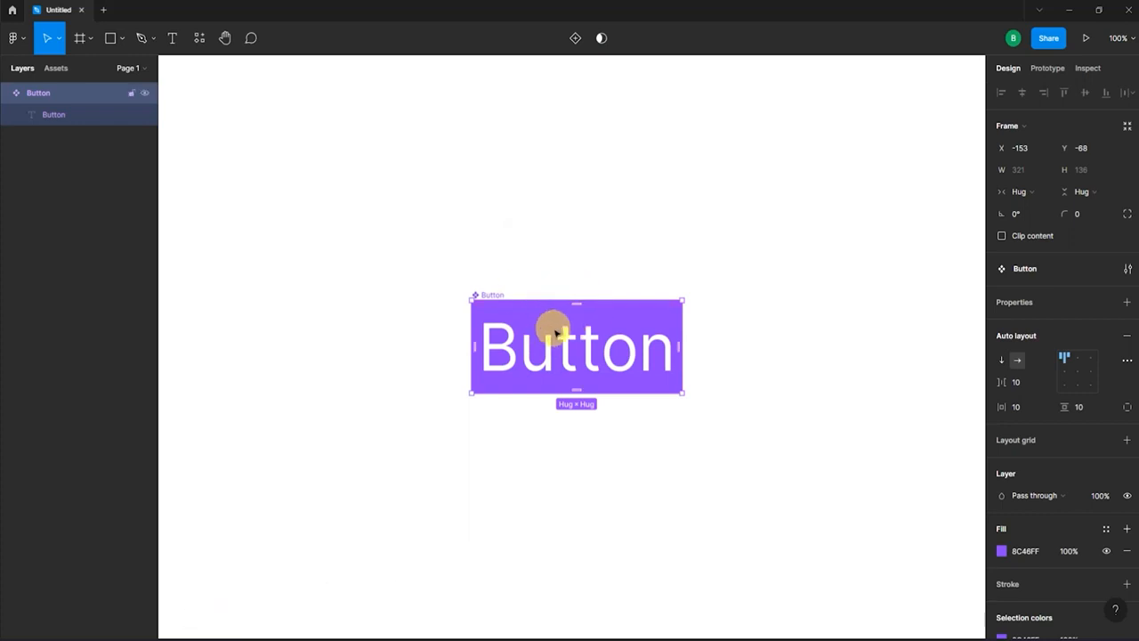
Add a second variant to the Button component and enlarge the component set to about 1103 × 437.
left_click(577, 40)
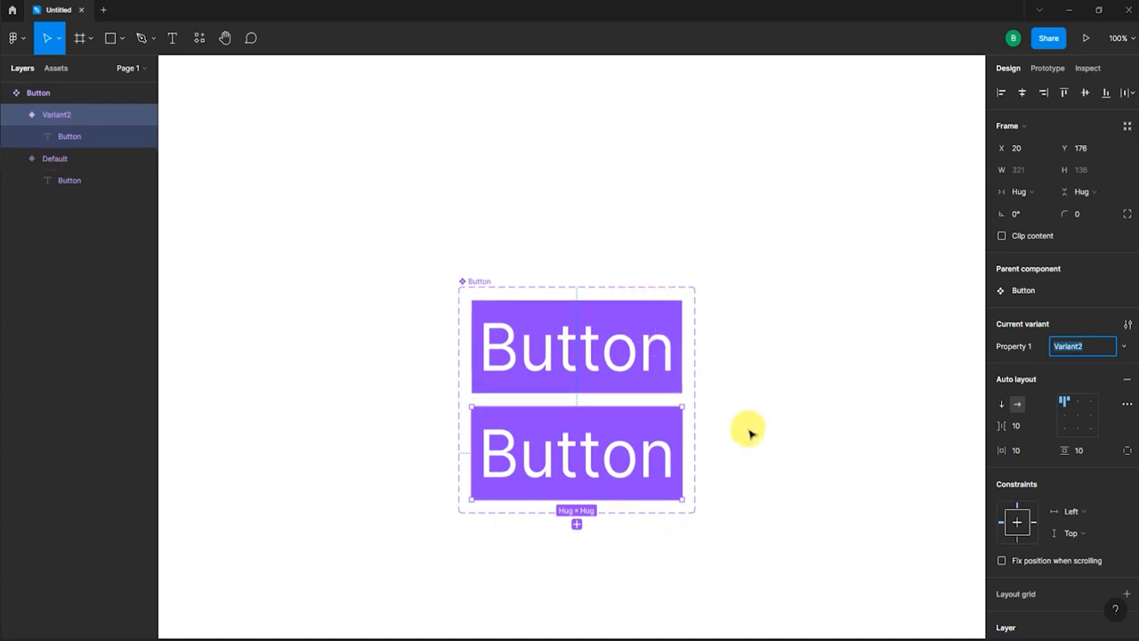
left_click(491, 280)
left_click(500, 254)
left_click(481, 280)
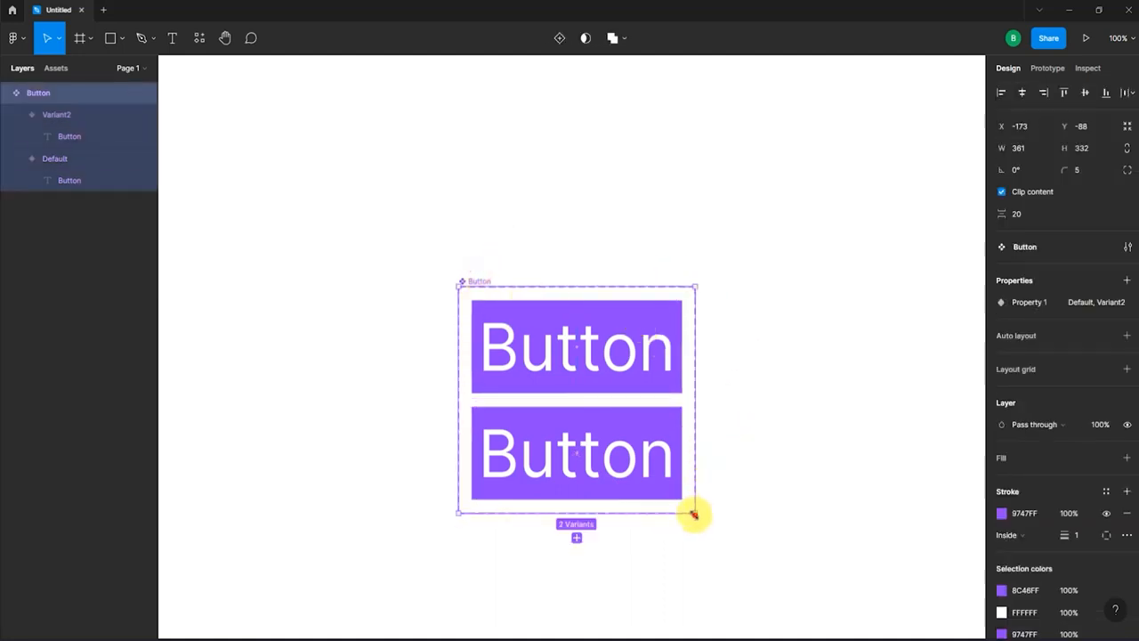
left_click_drag(694, 514, 884, 587)
Move the second variant beside the default one, in the same row with a gap of about 45.
left_click(303, 445)
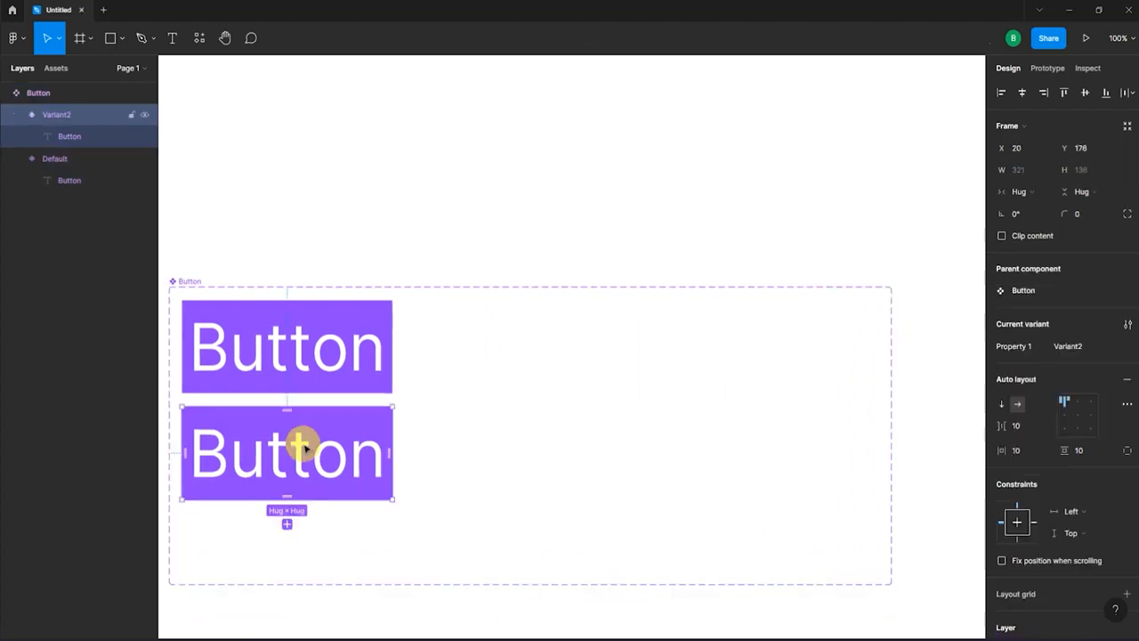
left_click_drag(302, 441, 542, 333)
left_click(210, 254)
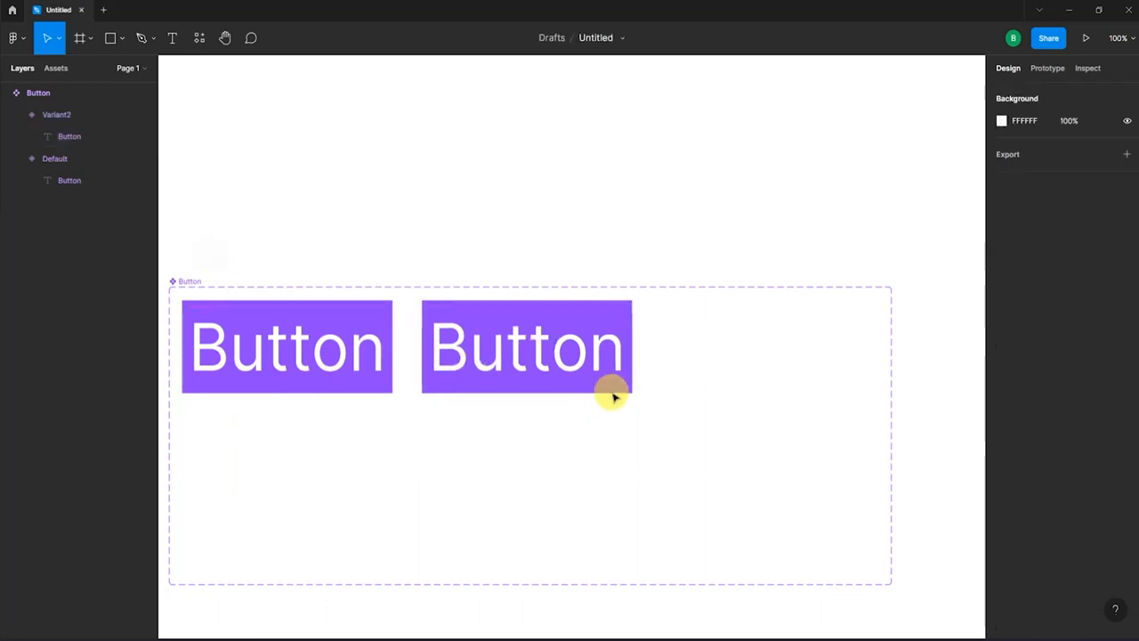
Add a third and a fourth variant to the component set, placing the fourth below the default button.
left_click(173, 281)
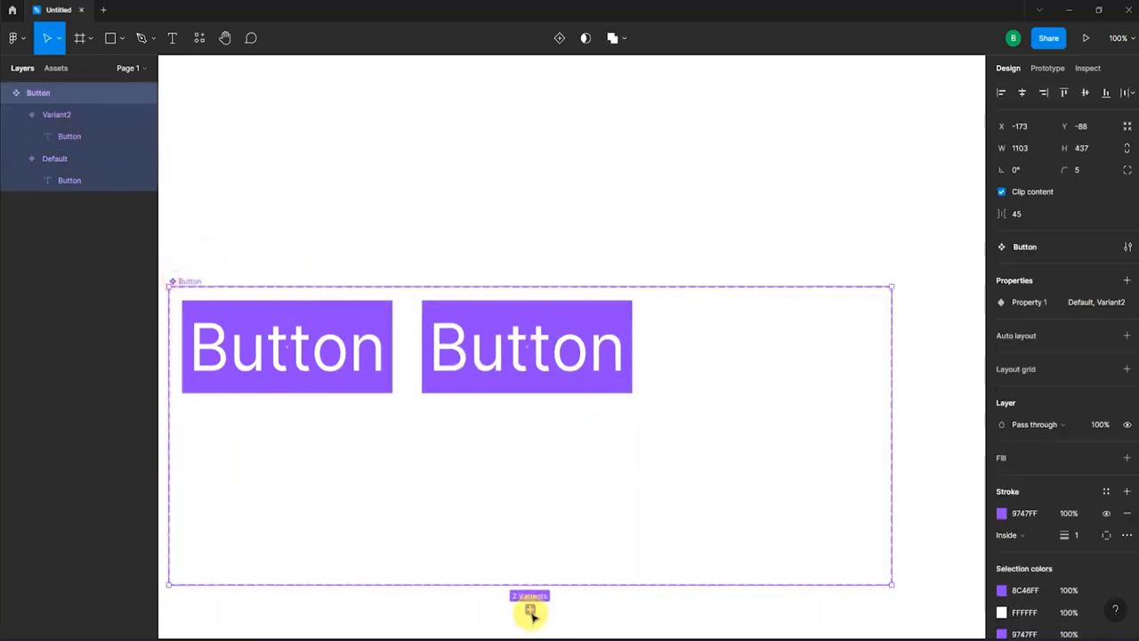
left_click(530, 609)
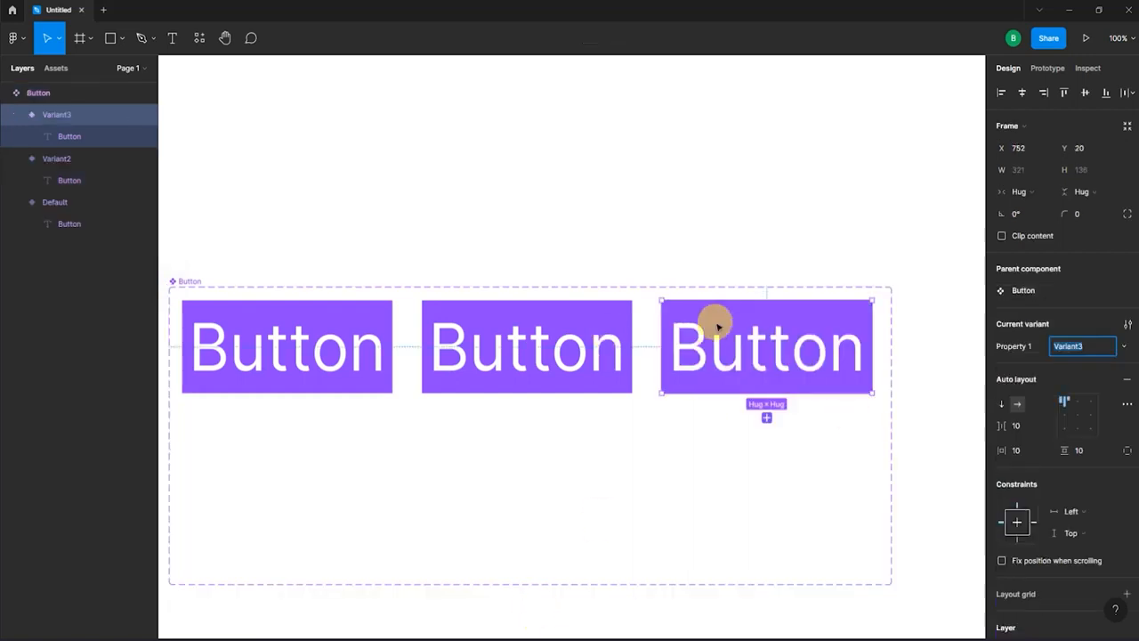
left_click(485, 237)
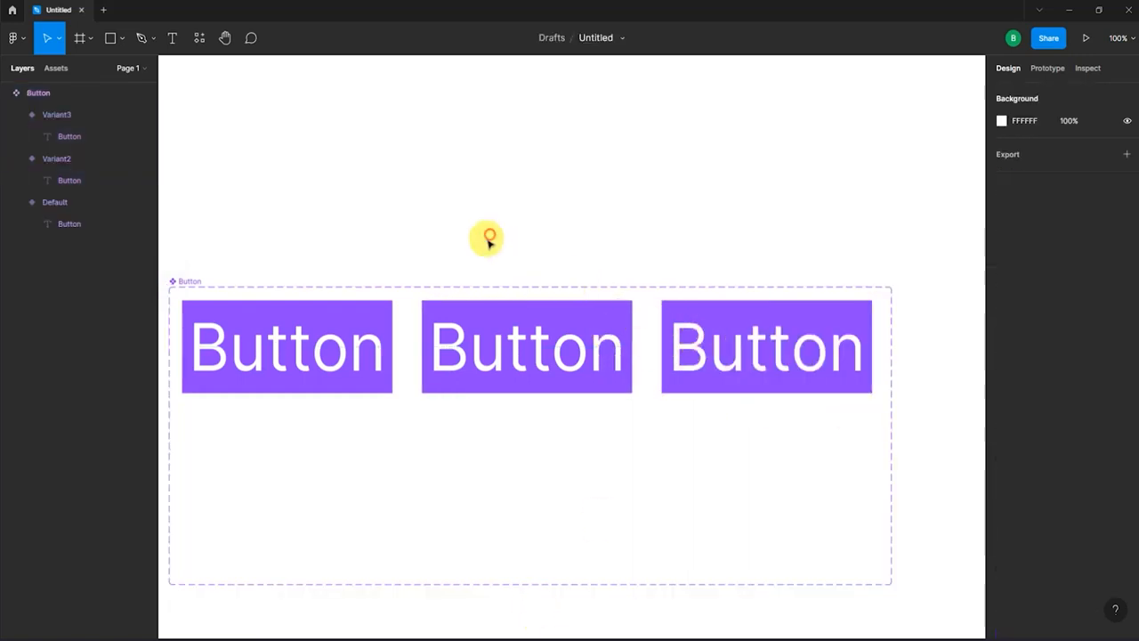
left_click(191, 281)
left_click(530, 610)
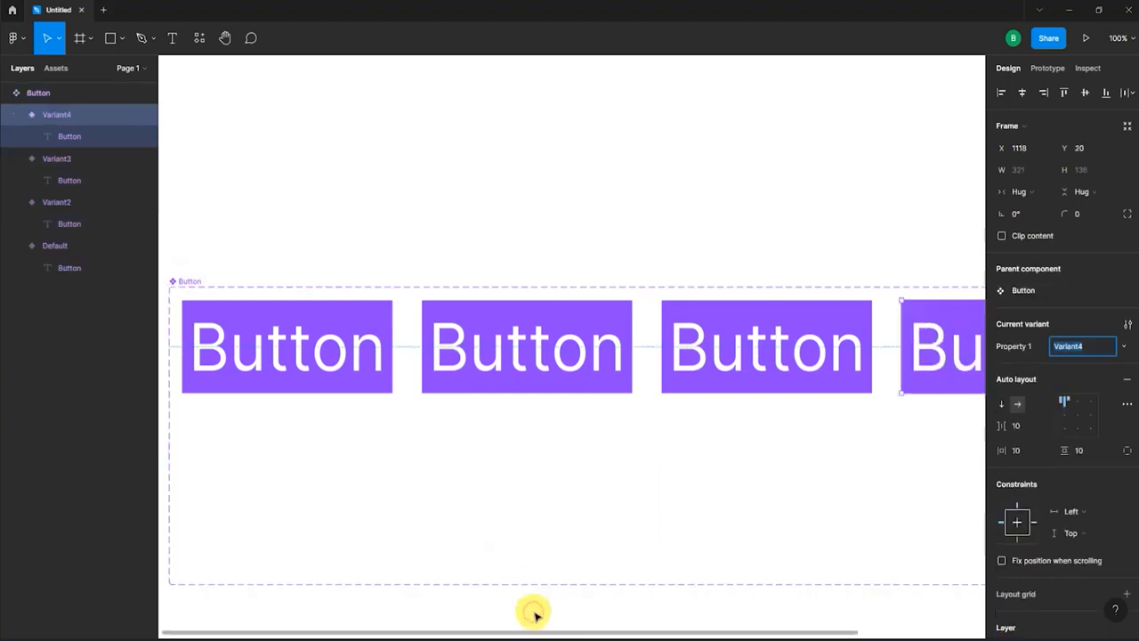
left_click_drag(925, 378, 216, 496)
Add a fifth and a sixth variant, placing them below the second and third buttons to complete the second row.
left_click(191, 281)
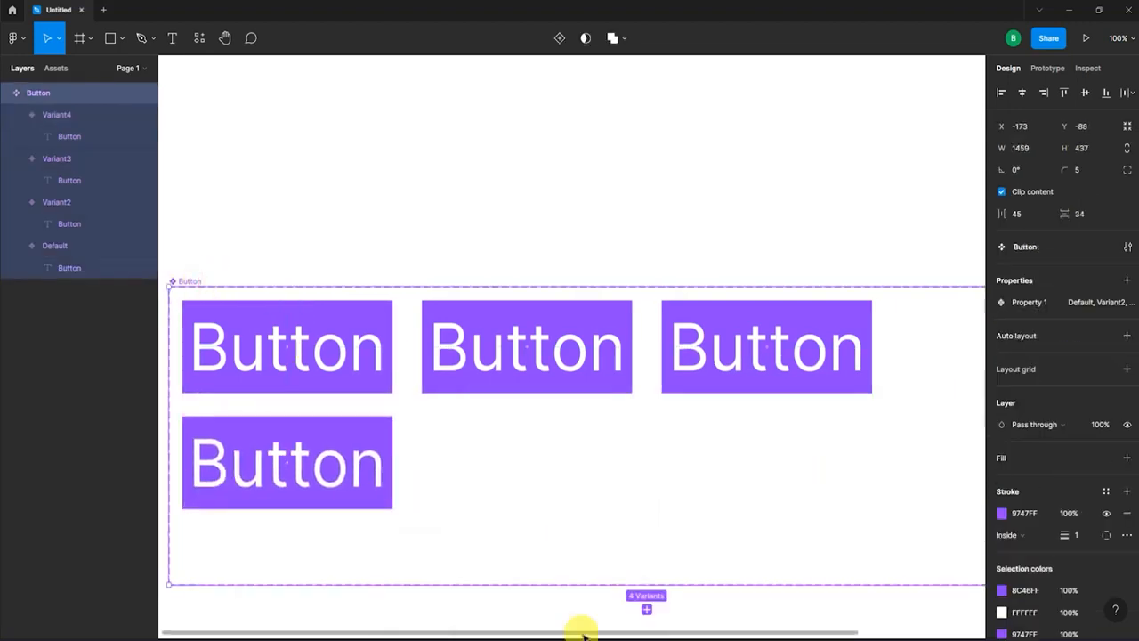
left_click(645, 609)
left_click_drag(355, 537, 594, 431)
left_click(195, 282)
scroll(760, 565, "down", 1)
scroll(717, 515, "down", 3)
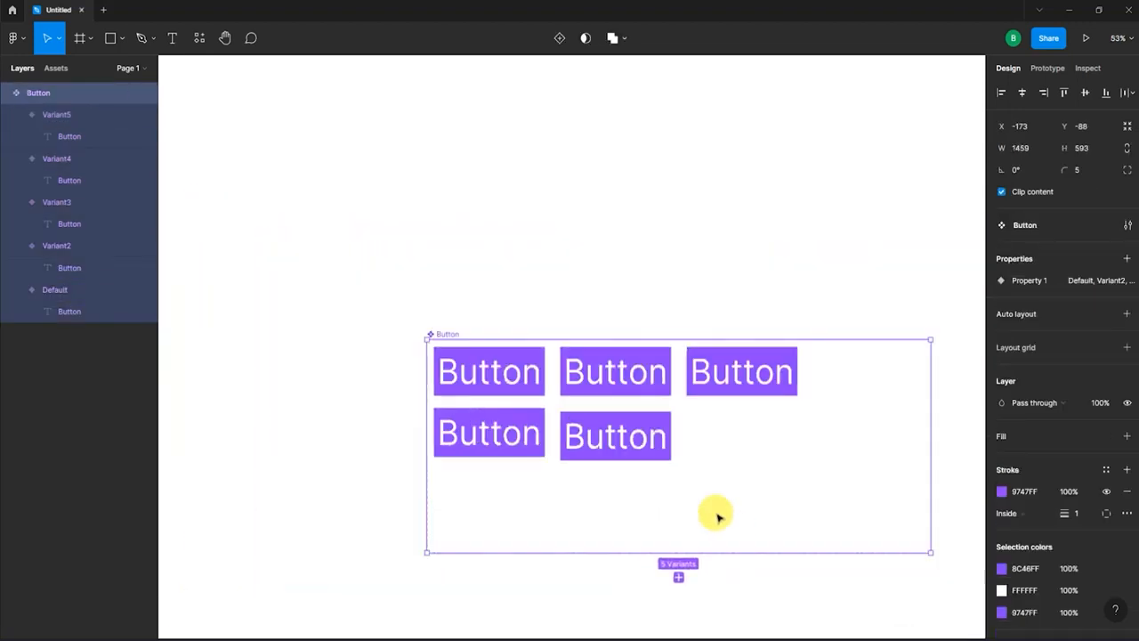
left_click(679, 577)
left_click_drag(501, 495, 769, 444)
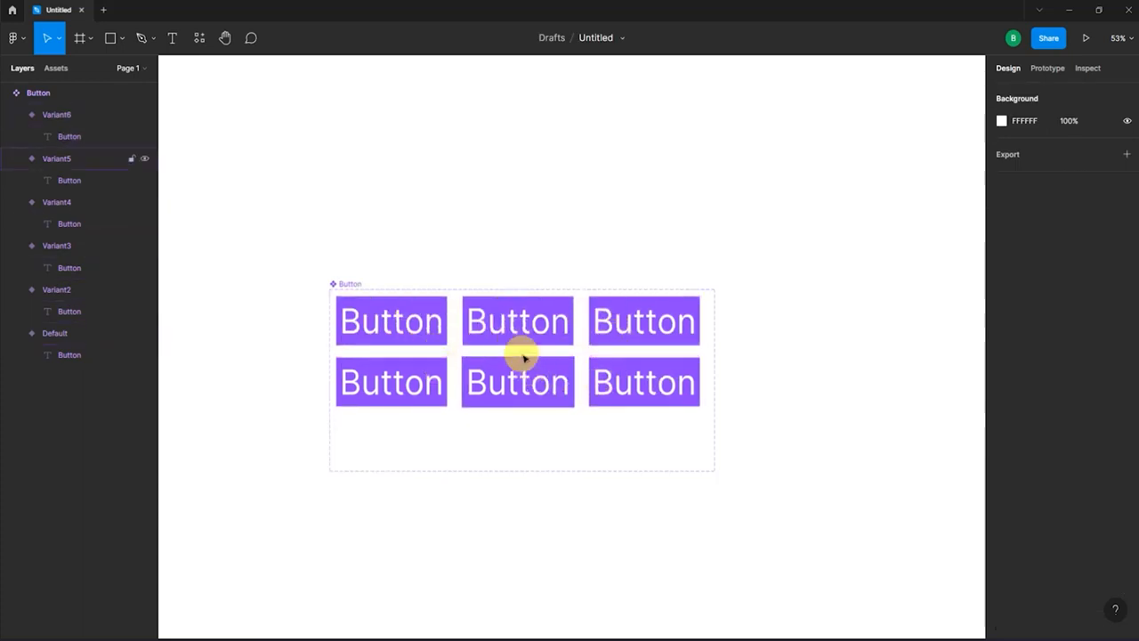
Remove the second variant's fill and add a black (000000) inside stroke with a thickness of 6.
left_click(518, 320)
scroll(1093, 462, "down", 3)
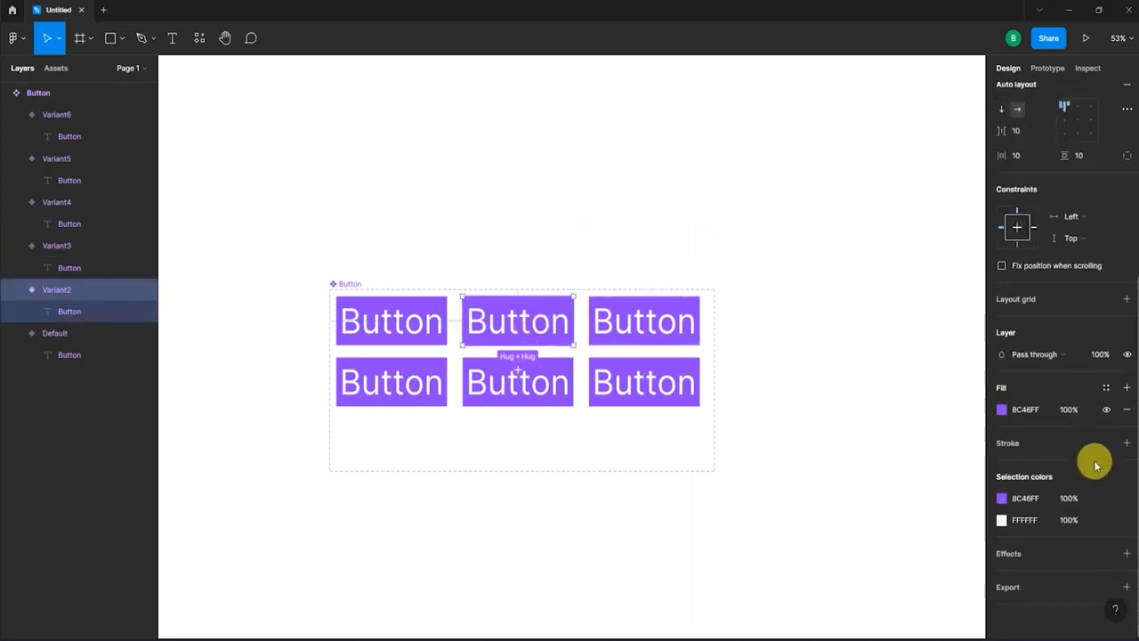
left_click(1124, 411)
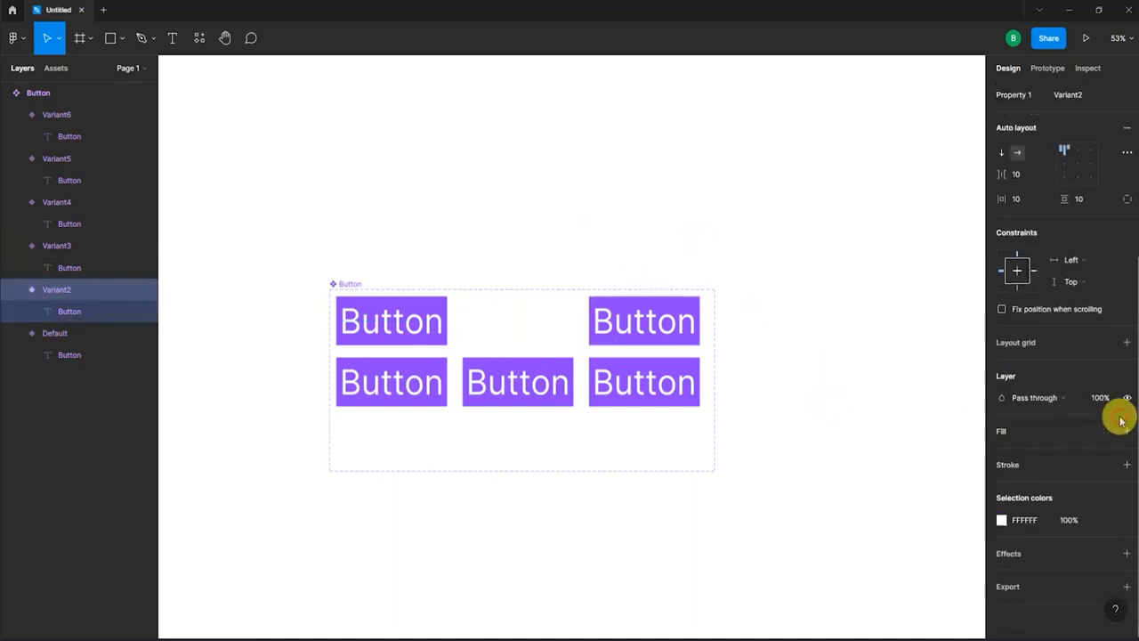
left_click(1124, 464)
left_click(1002, 485)
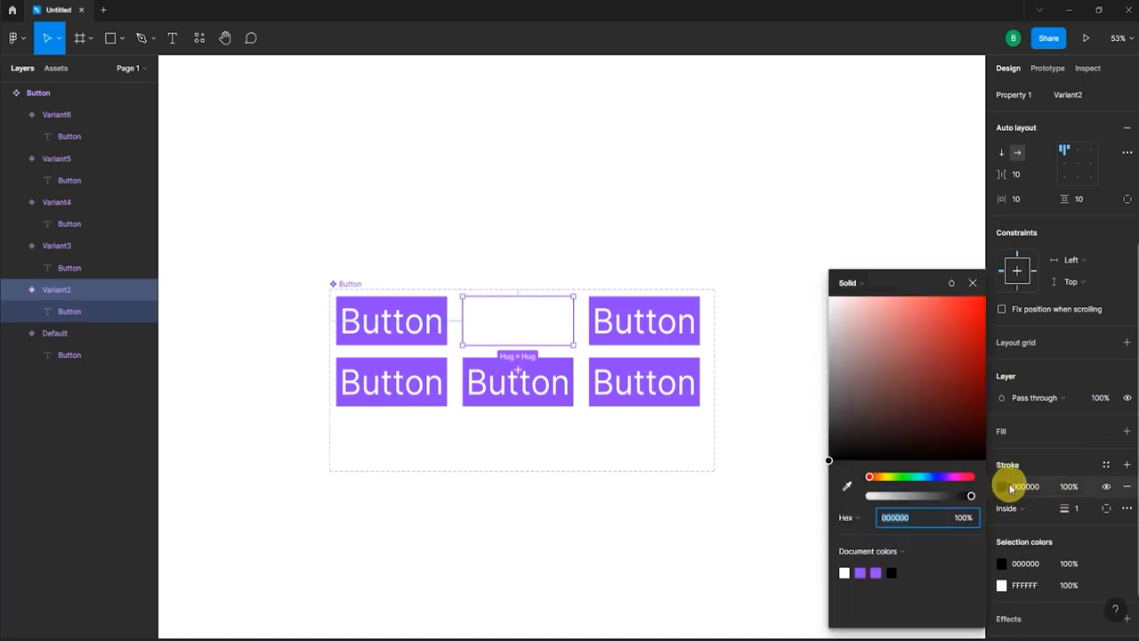
left_click(1052, 456)
left_click_drag(1064, 510, 1070, 511)
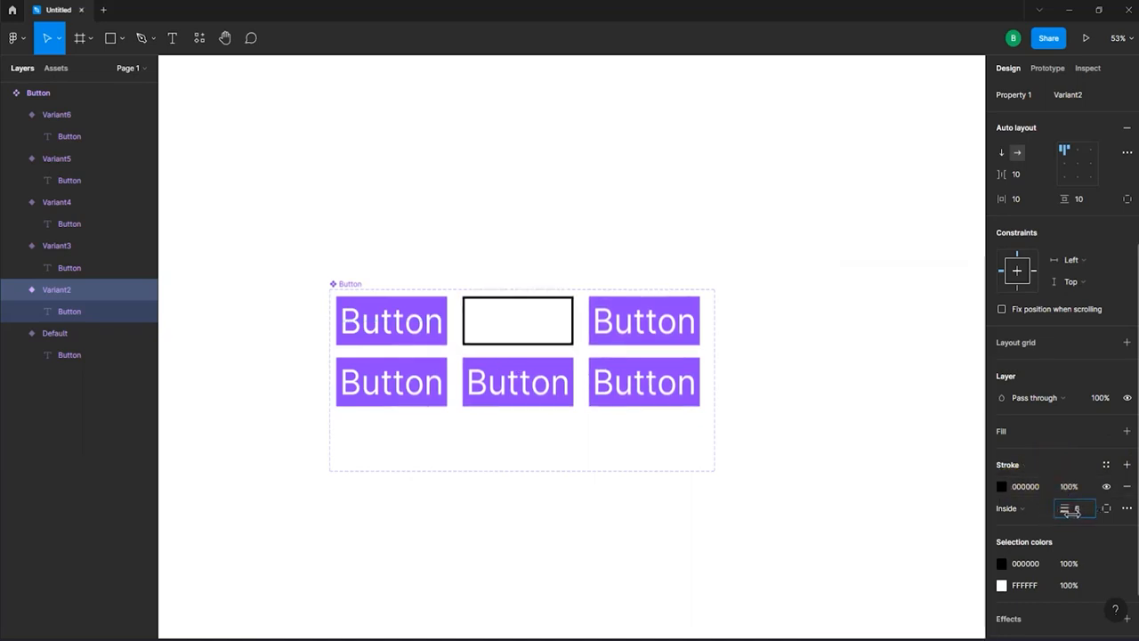
Set the second variant's corner radius to 6.
scroll(1086, 356, "up", 5)
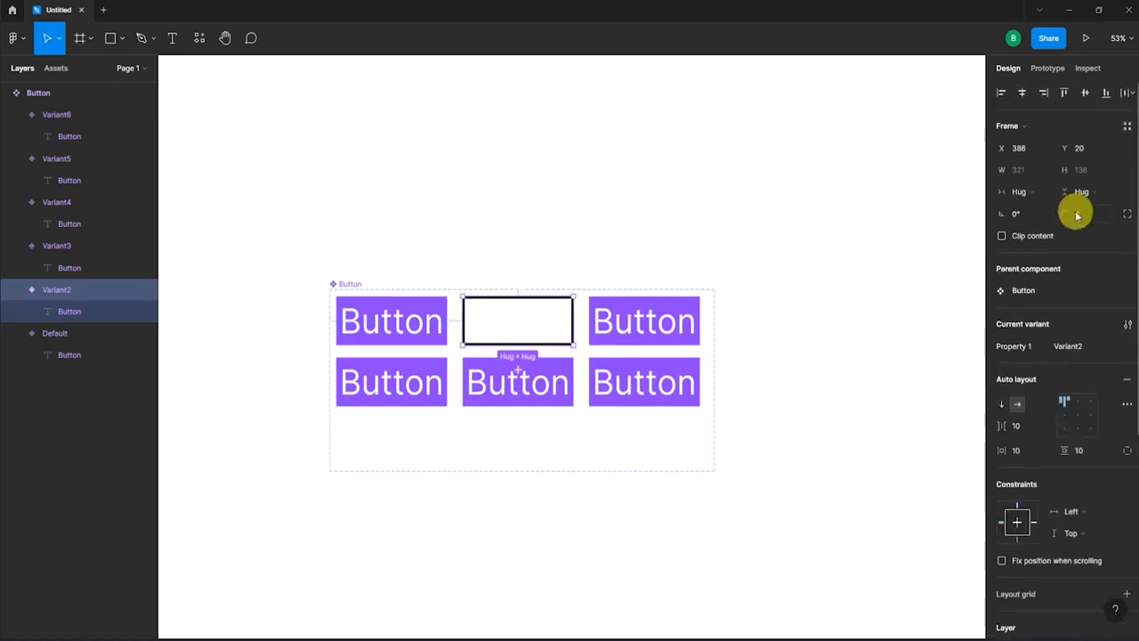
left_click_drag(1066, 213, 1134, 216)
left_click(724, 170)
Change the white text colour of the second variant to black (000000).
left_click(513, 329)
scroll(940, 467, "down", 1)
scroll(1010, 473, "down", 1)
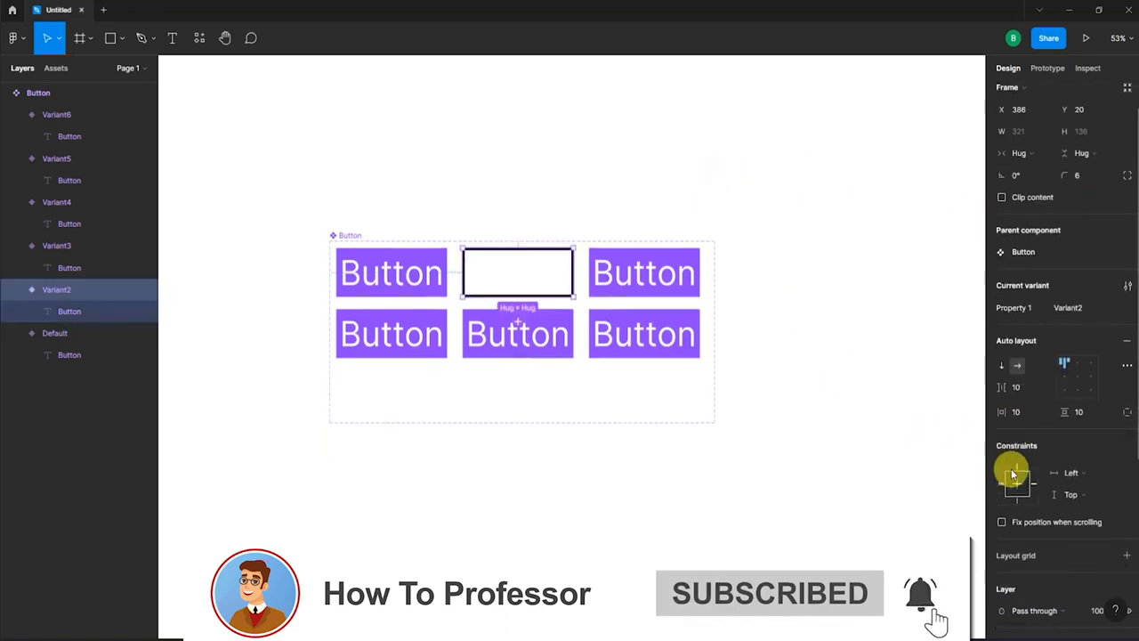
scroll(1012, 473, "down", 3)
left_click(1002, 520)
left_click_drag(890, 436, 773, 490)
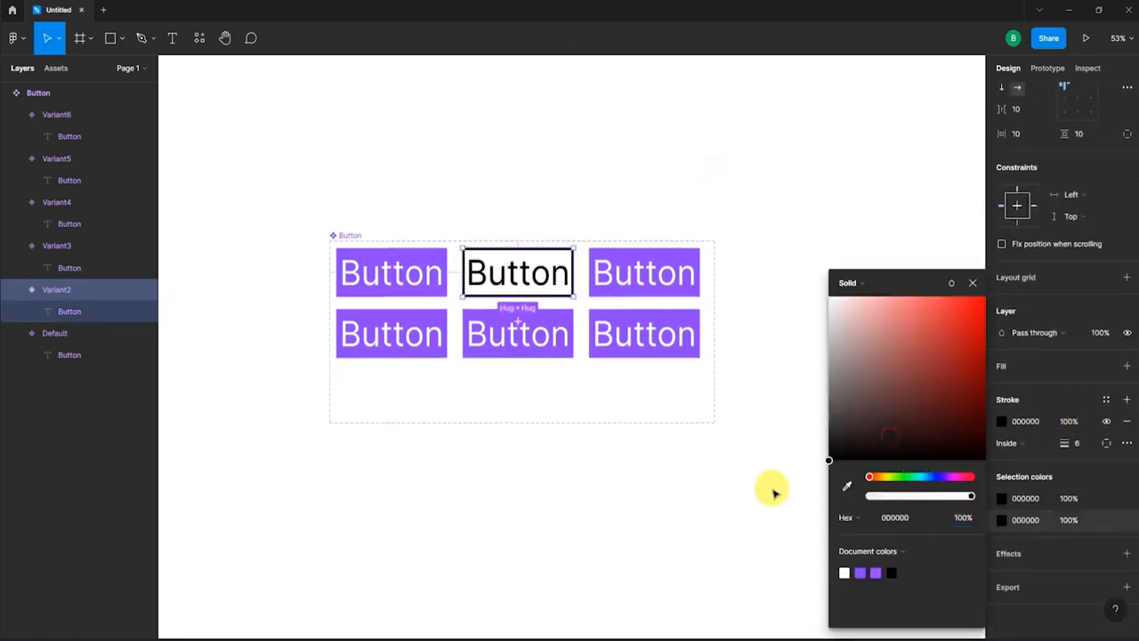
left_click(842, 182)
Rename the second variant's layer as "Property 1=Outline".
left_click(512, 271)
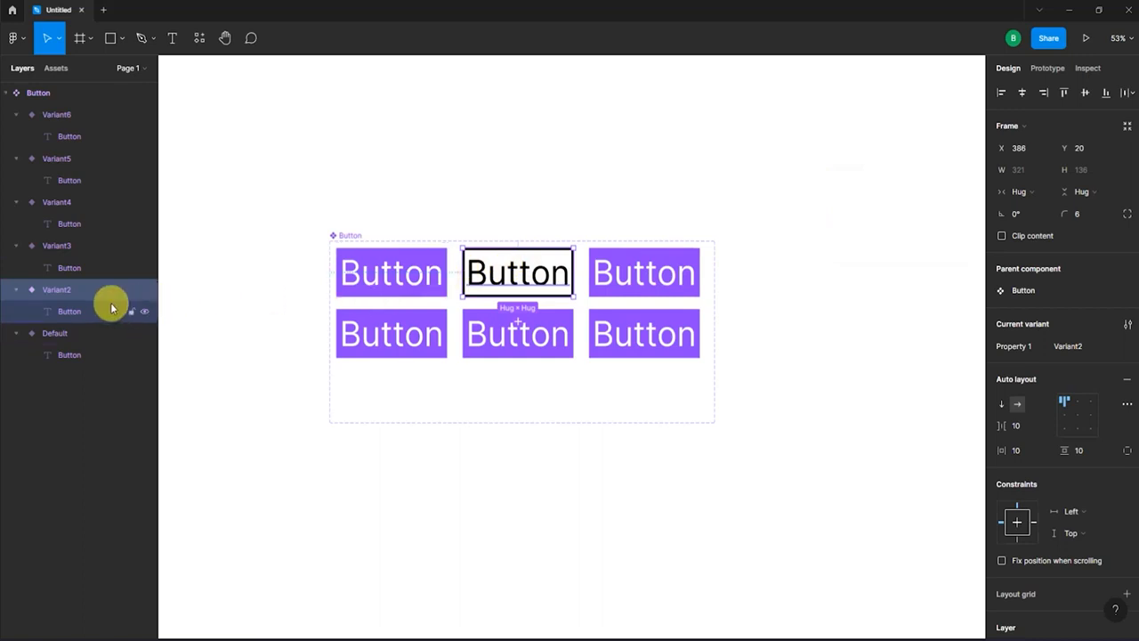
double_click(58, 294)
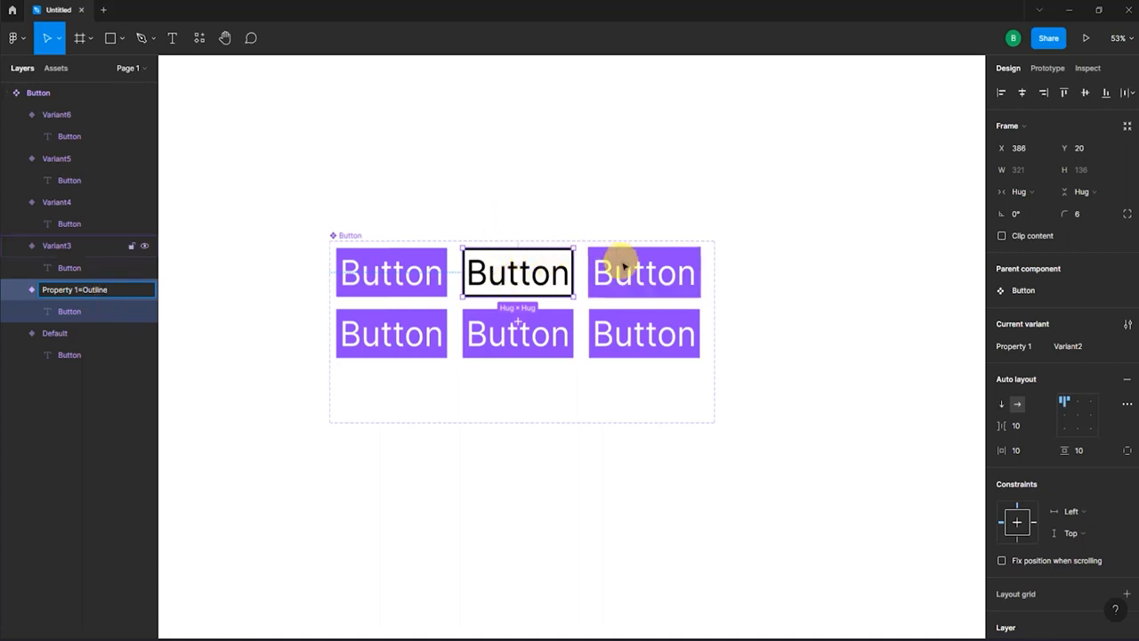
left_click(659, 276)
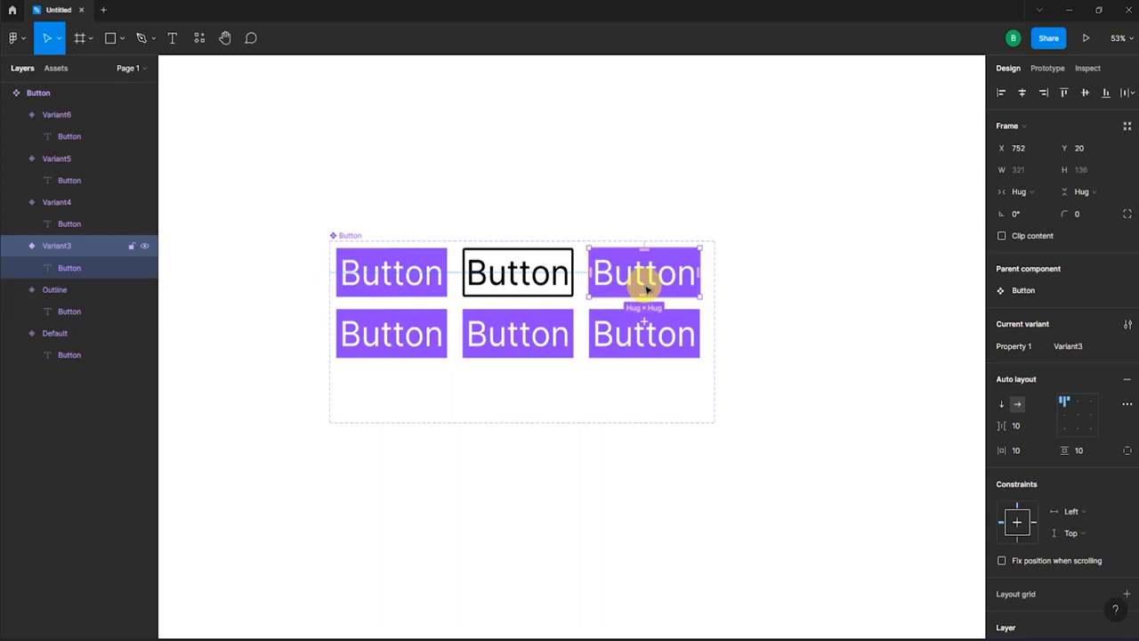
left_click(783, 275)
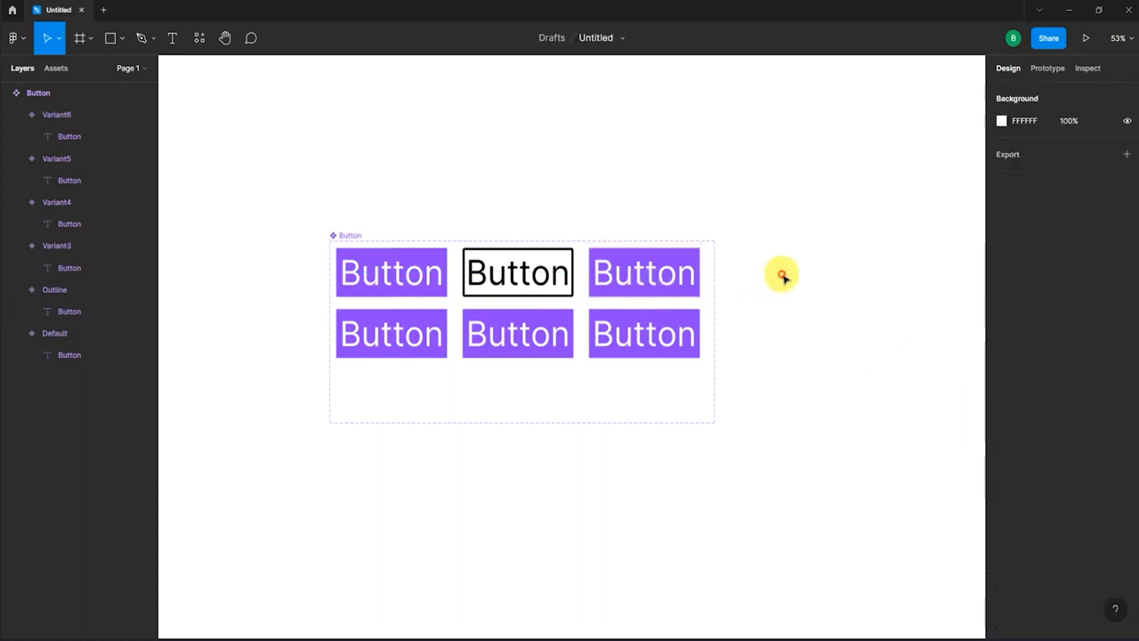
Remove the third variant's fill and change its white text colour to black (000000).
left_click(669, 282)
scroll(1086, 475, "down", 1)
scroll(1085, 474, "down", 3)
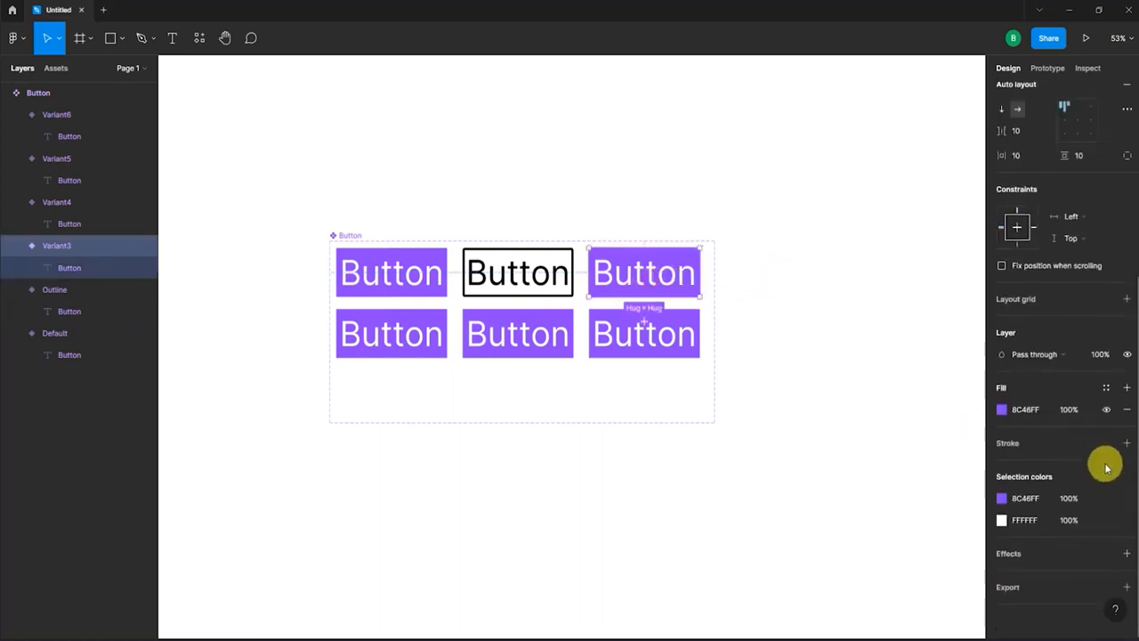
left_click(1126, 407)
left_click(1002, 520)
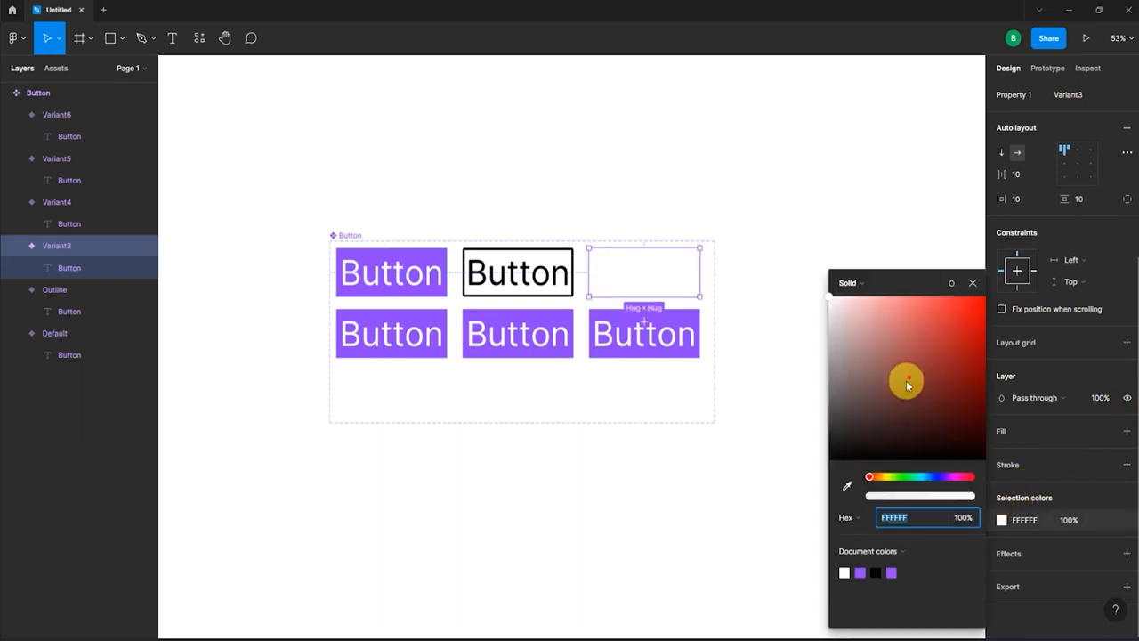
type("000000")
key("Return")
left_click(973, 283)
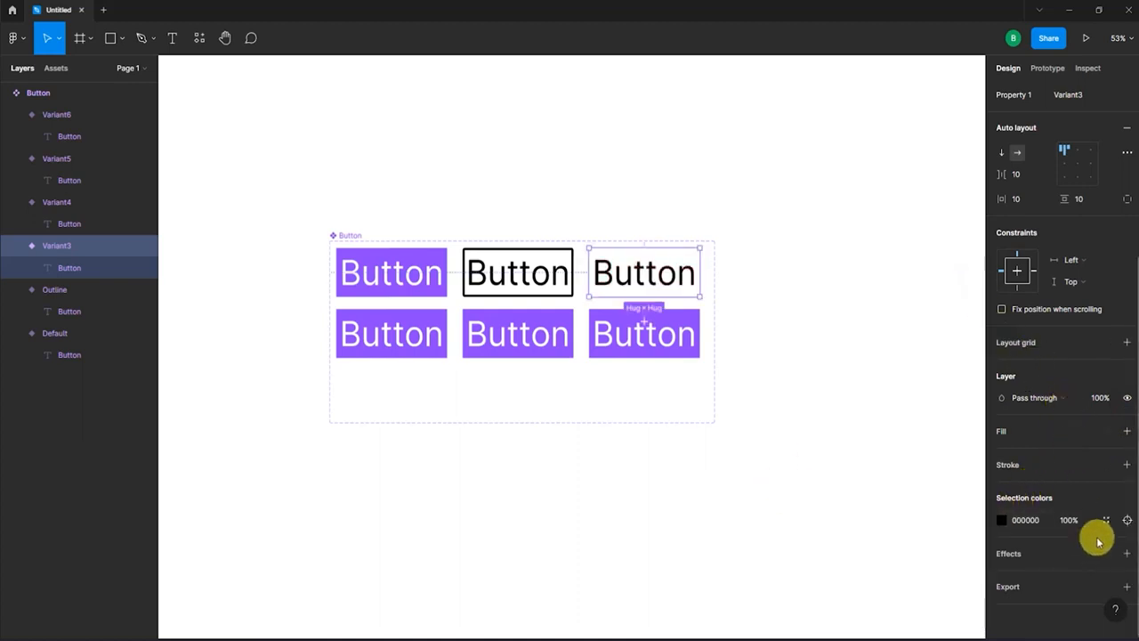
Add a black (000000) inside stroke with a thickness of 6 to the third variant and set its corner radius to 6.
left_click(1125, 464)
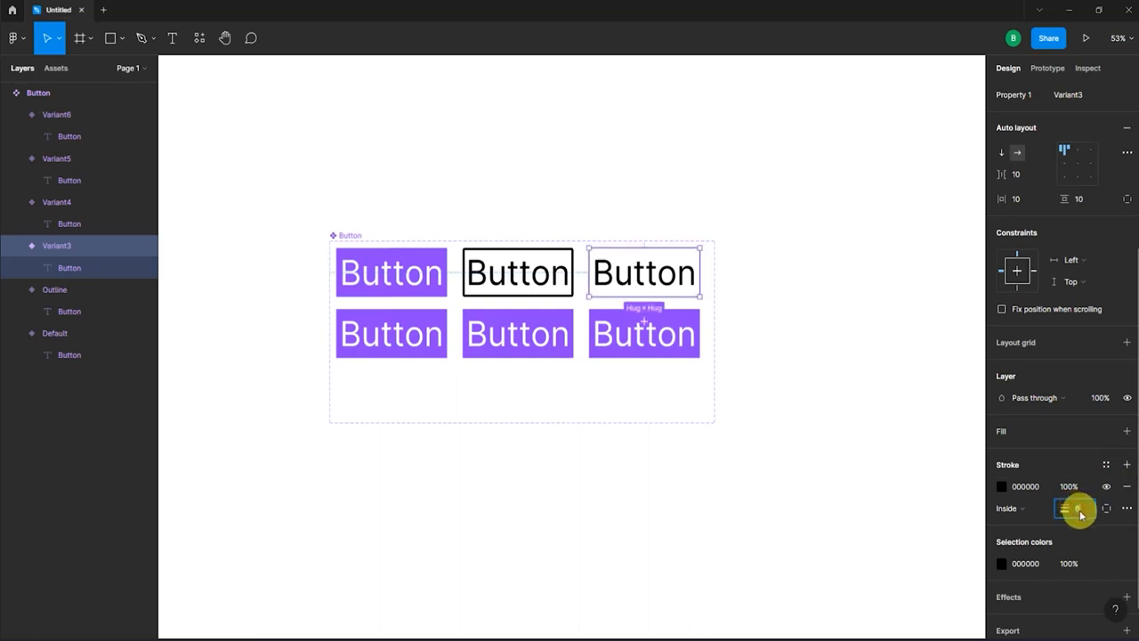
scroll(1078, 481, "up", 5)
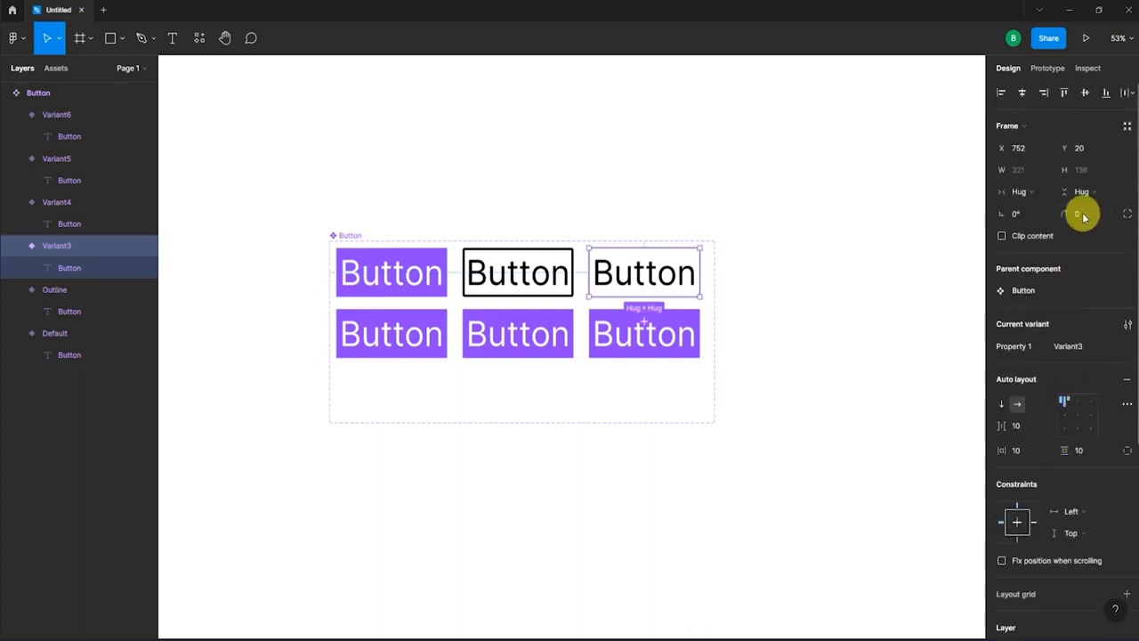
left_click(1079, 215)
type("6")
key("Return")
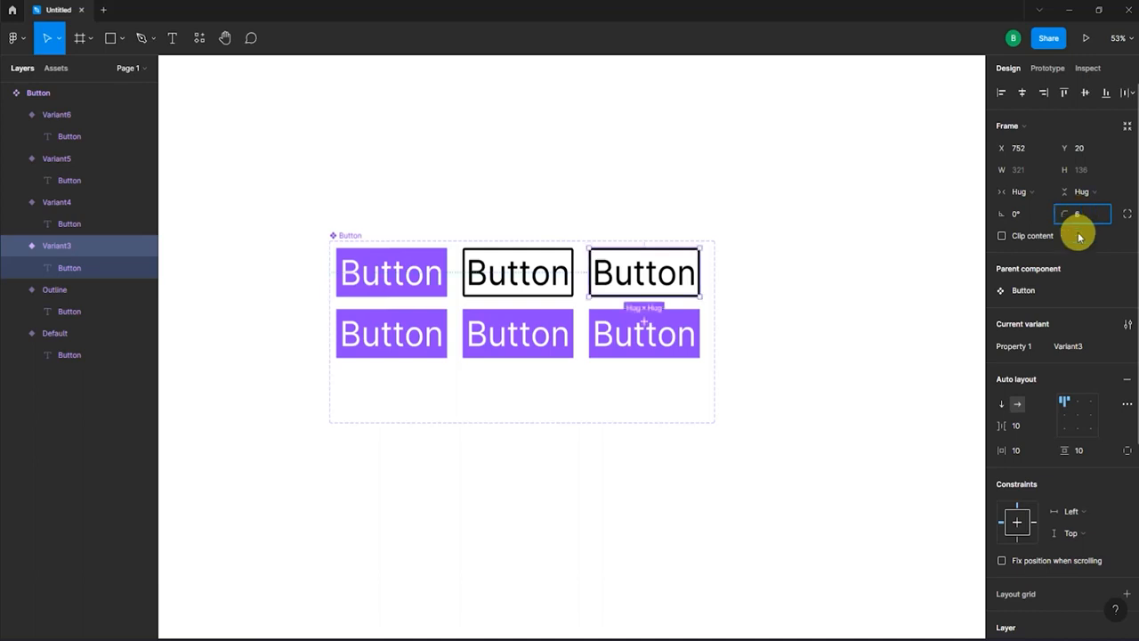
Add a drop shadow to the third variant with 80% opacity, a Y offset of 8 and a blur of 13.
scroll(1077, 364, "down", 3)
scroll(1073, 330, "up", 3)
scroll(1076, 353, "down", 5)
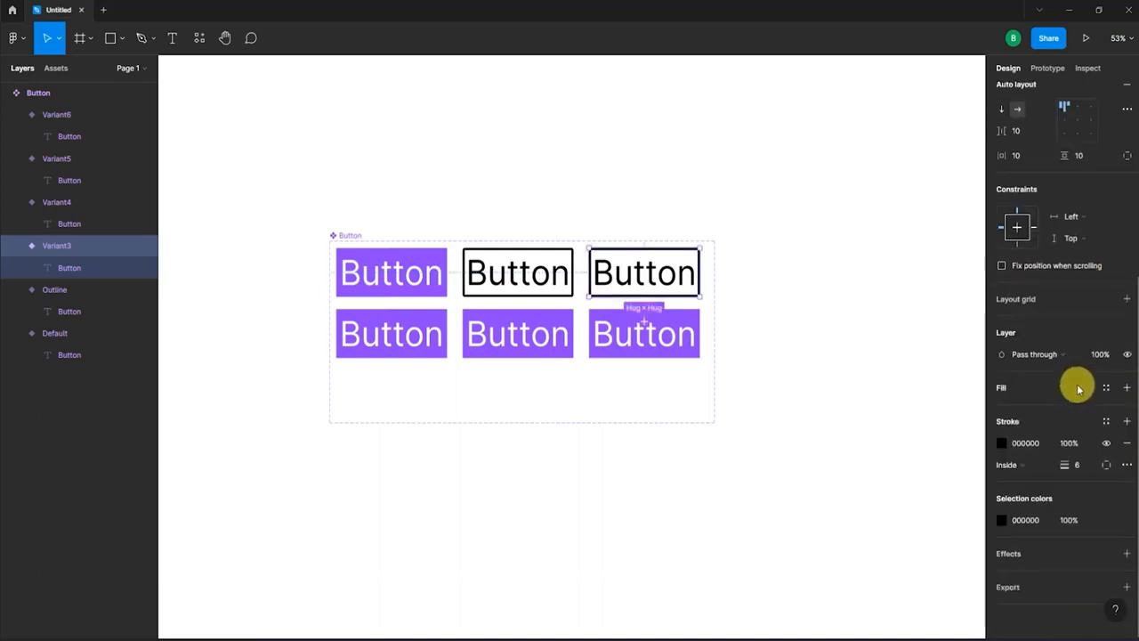
left_click(1127, 554)
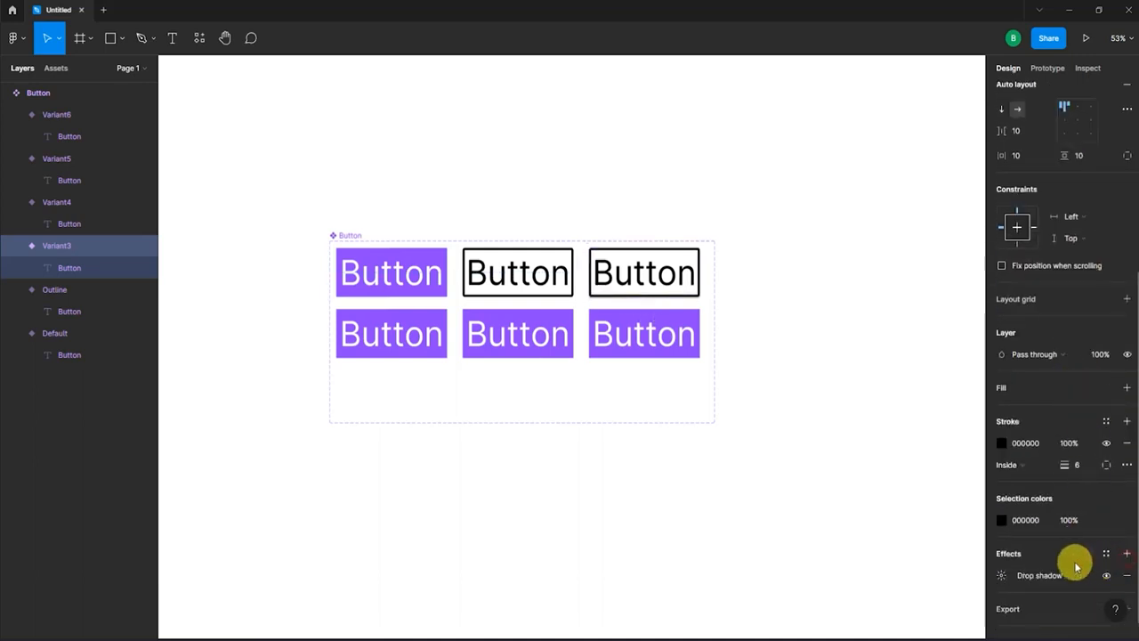
left_click(1002, 576)
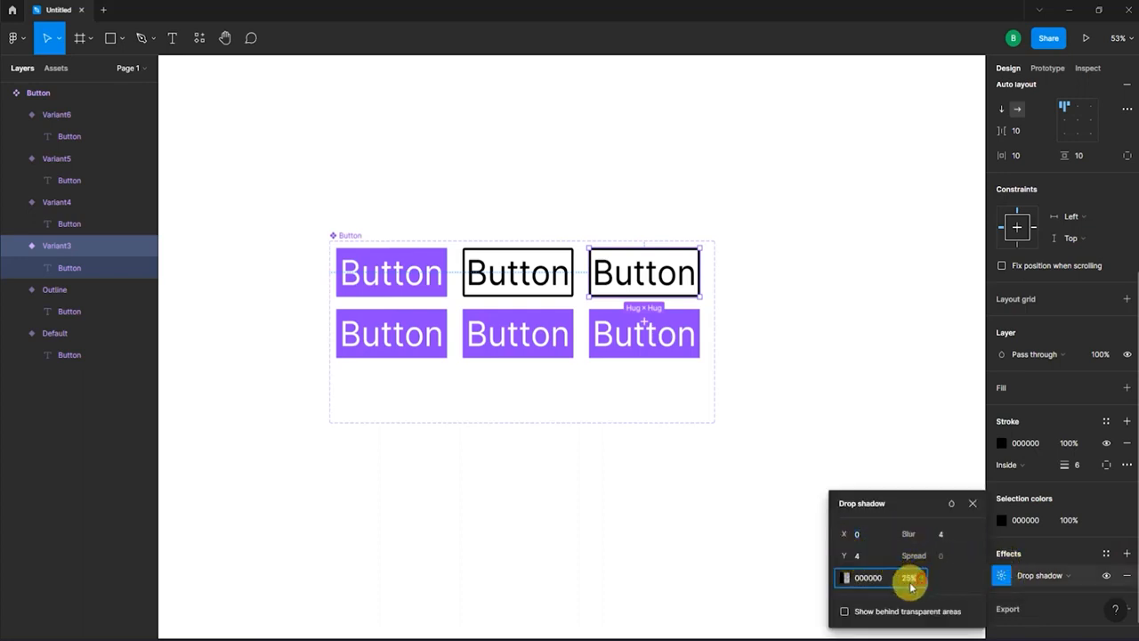
left_click(957, 578)
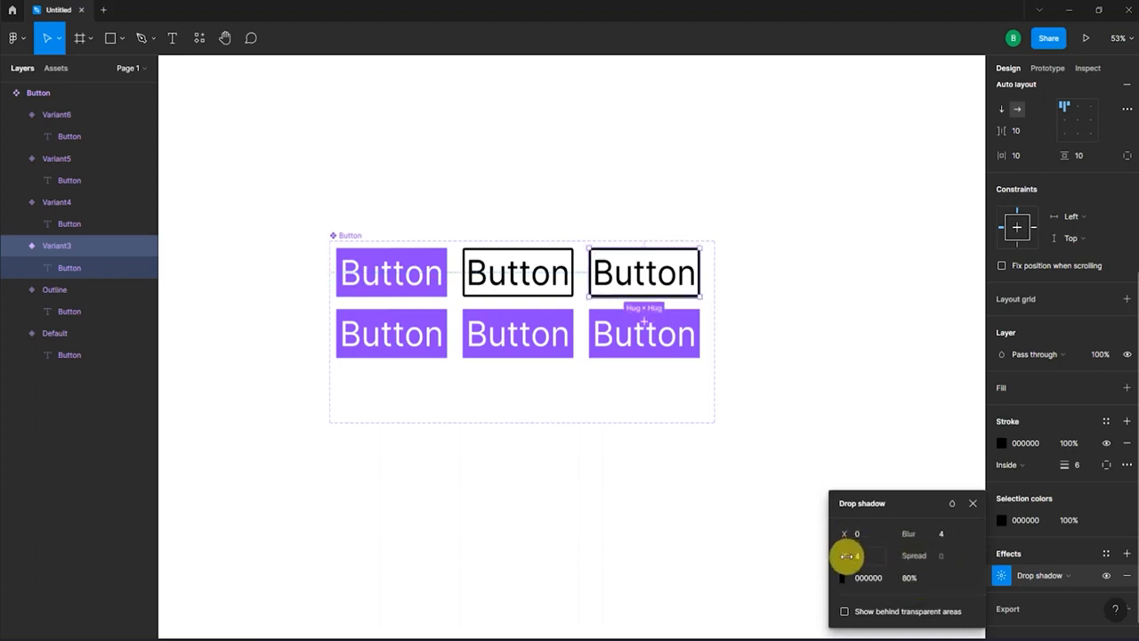
left_click_drag(846, 556, 989, 538)
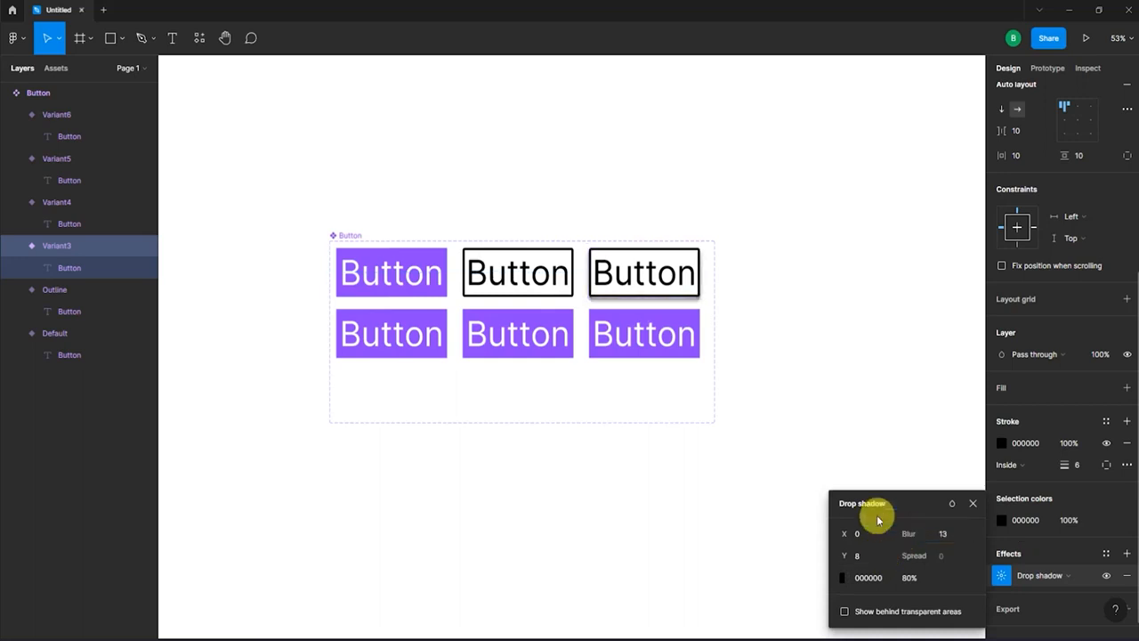
left_click(700, 511)
Rename the third variant's layer as "Property 1=shadow".
left_click(655, 272)
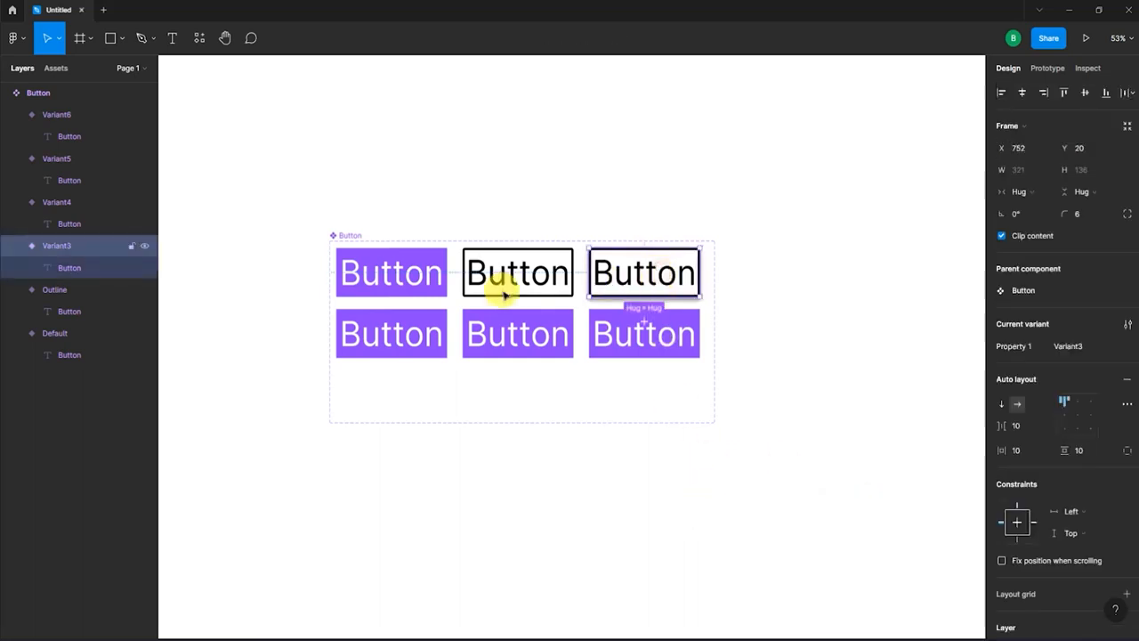
double_click(60, 247)
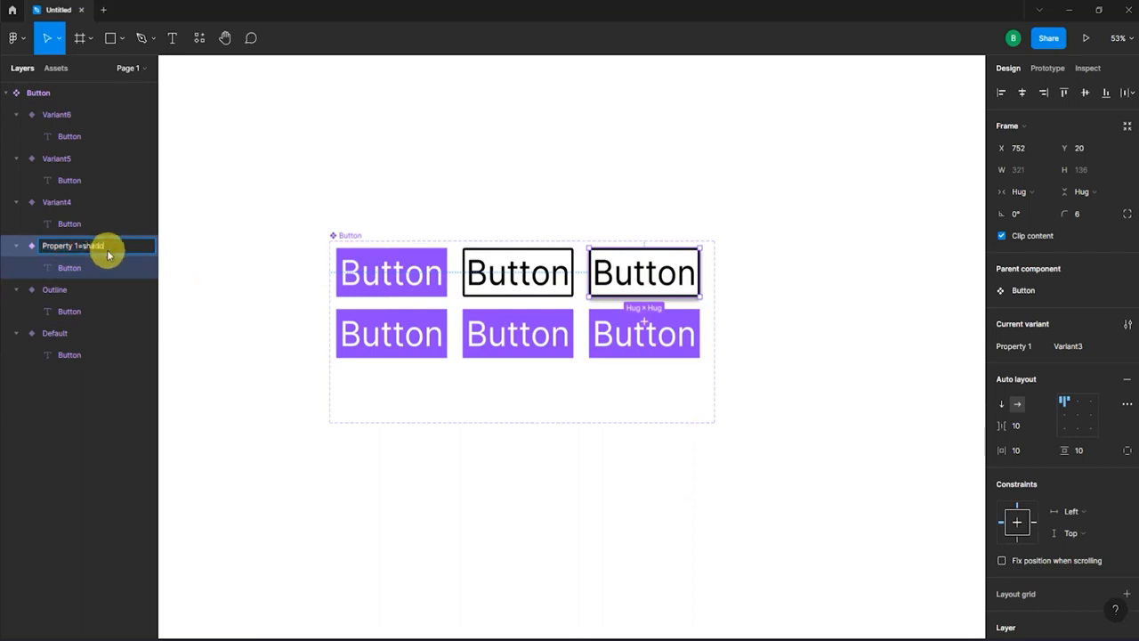
left_click(184, 249)
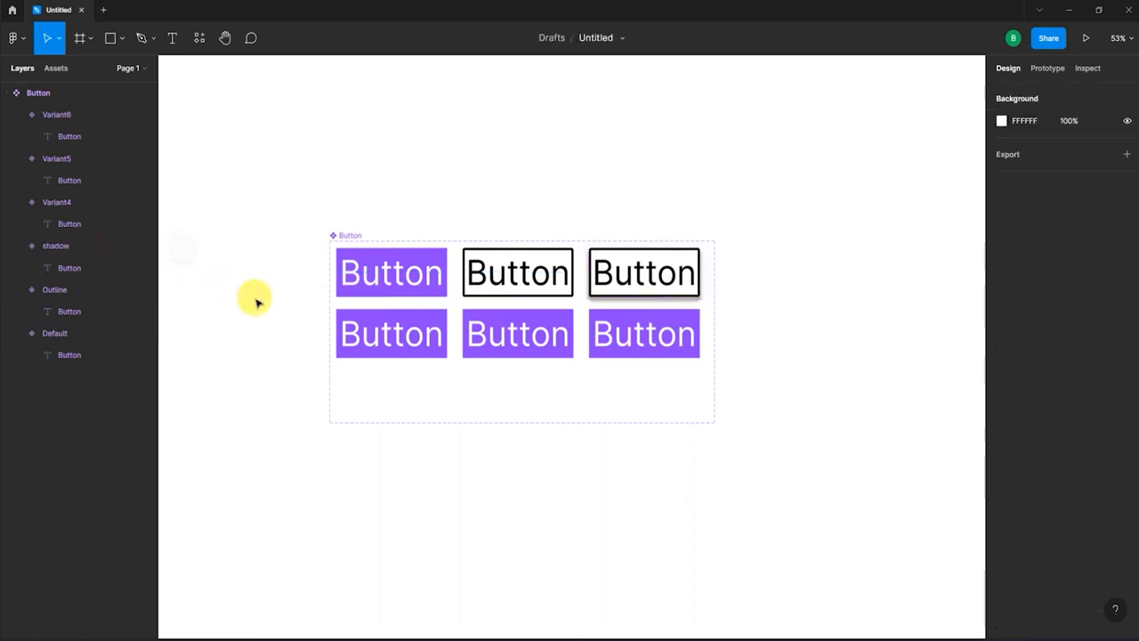
Change the fill of the fourth variant, the first button in the second row, to pink (FF4672).
left_click(349, 335)
left_click(579, 300)
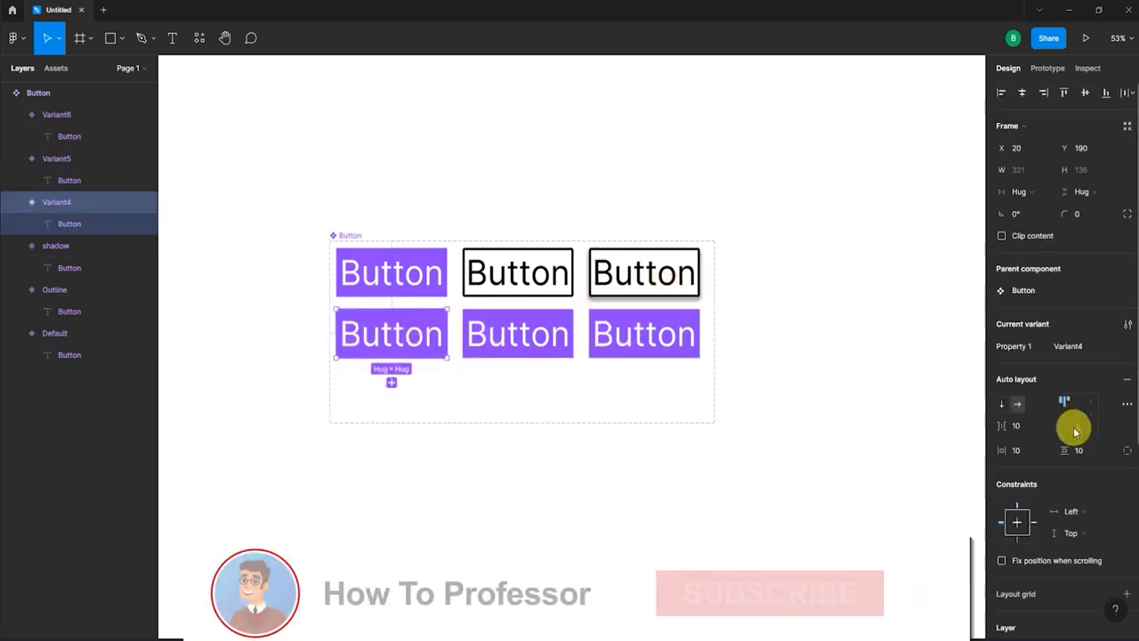
scroll(1049, 374, "down", 3)
left_click(1000, 410)
left_click(999, 409)
left_click(967, 284)
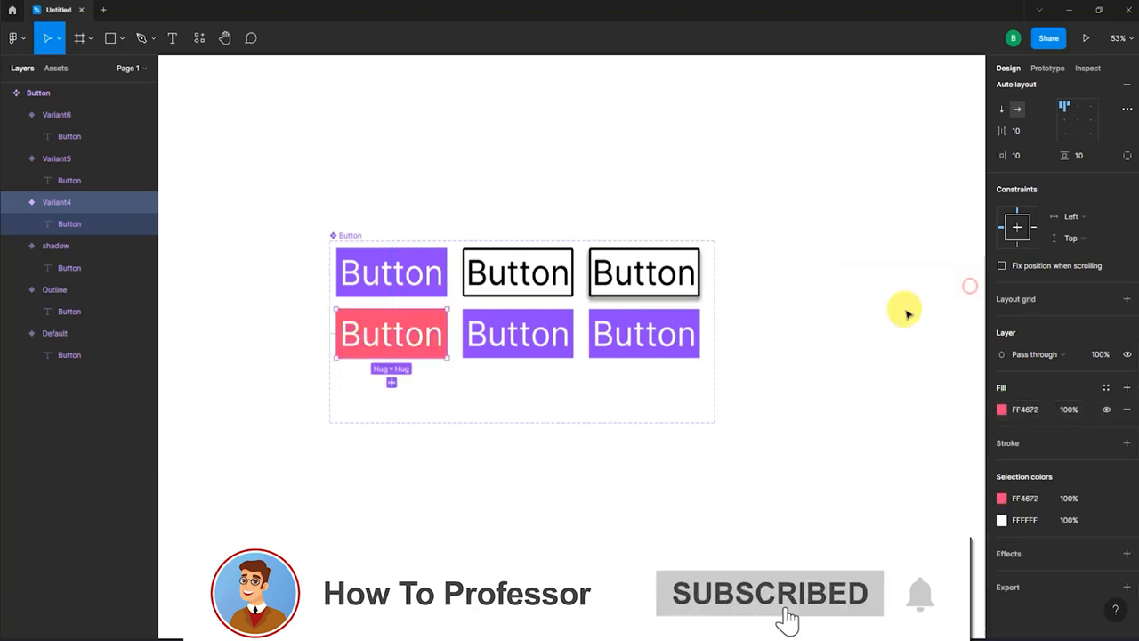
Rename the fourth variant's layer as Pink.
double_click(56, 204)
type("Pink")
left_click(297, 264)
Invert the fifth variant's colours to a white (FFFFFF) fill with purple (8C46FF) text.
left_click(518, 333)
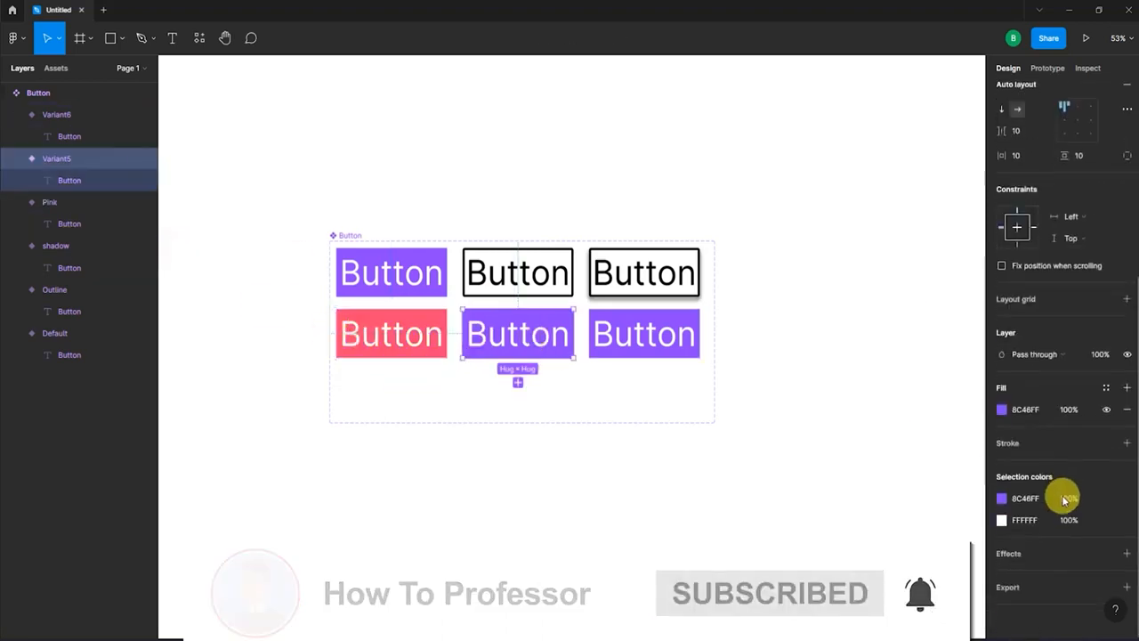
left_click(1001, 520)
left_click(847, 484)
left_click(626, 325)
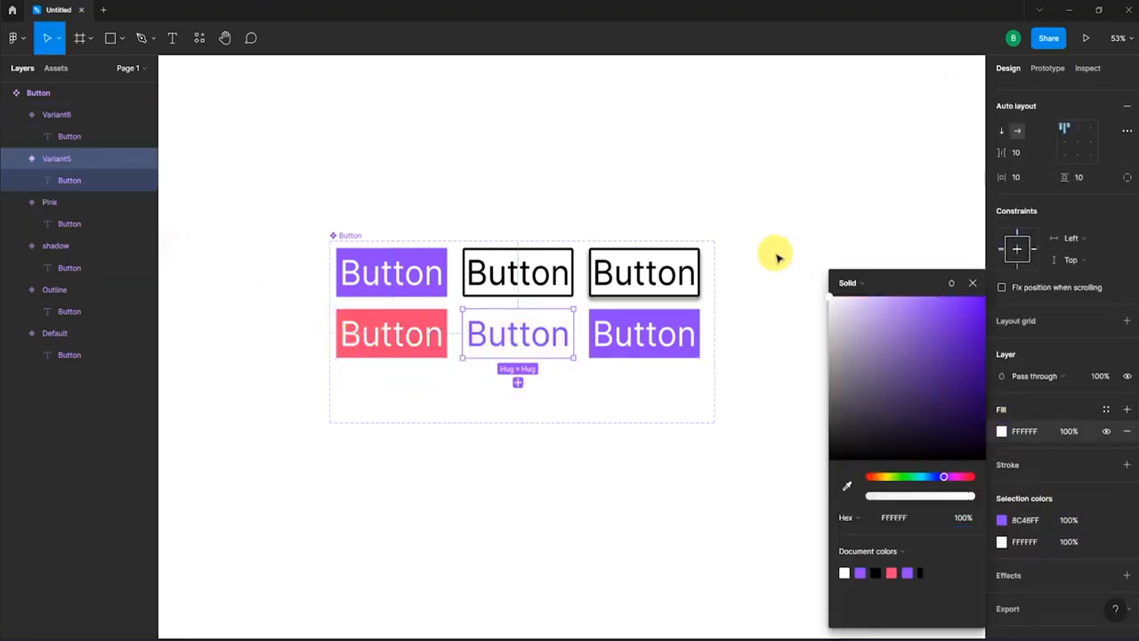
left_click(776, 255)
left_click(540, 338)
scroll(540, 338, "down", 1)
scroll(1022, 430, "down", 3)
left_click(1001, 520)
left_click(847, 486)
left_click(548, 314)
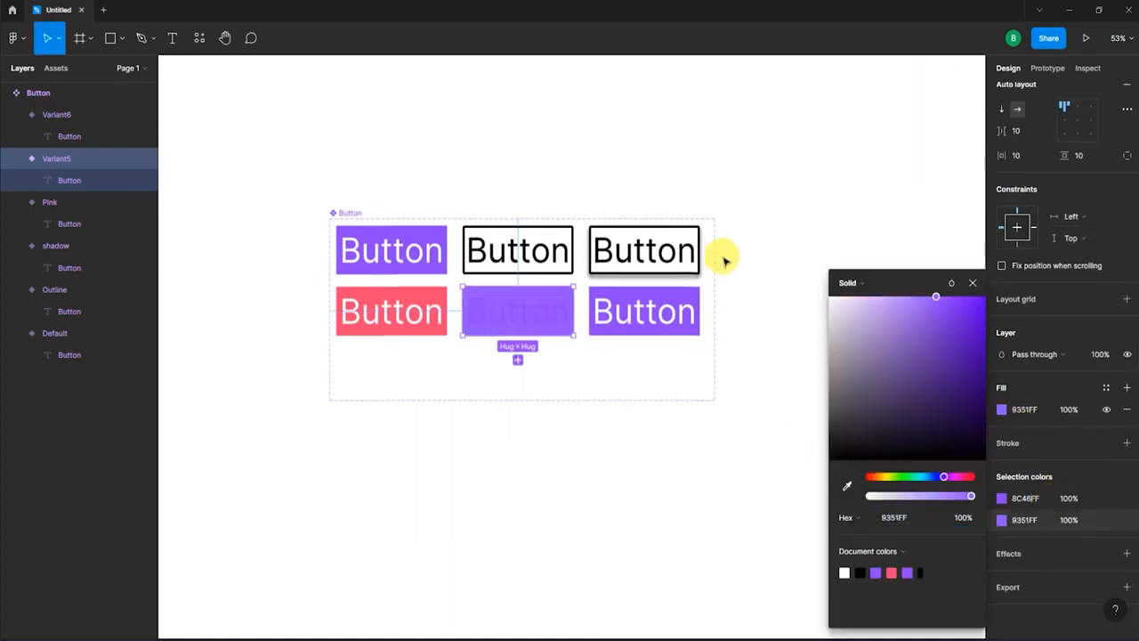
key("ctrl+z")
Add a purple inside stroke with a thickness of 6 to the fifth variant.
left_click(1000, 520)
left_click(1127, 443)
left_click(972, 282)
left_click(1000, 465)
left_click(847, 486)
left_click(875, 572)
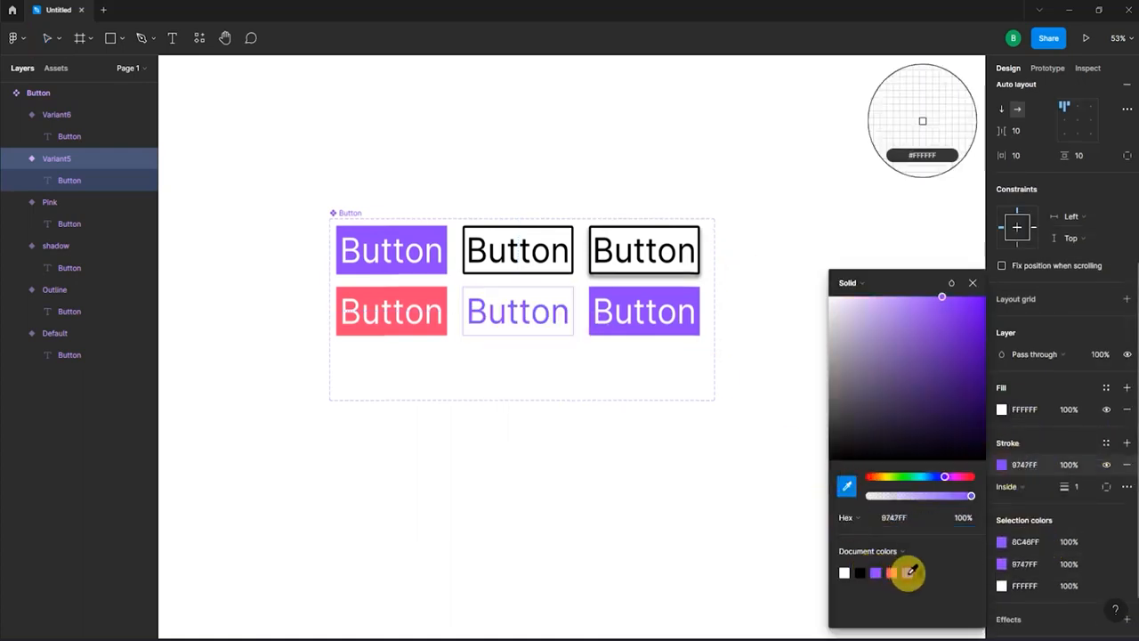
left_click(875, 572)
left_click(1075, 488)
type("6")
key("Return")
Set the fifth variant's corner radius to 6.
scroll(1081, 356, "up", 3)
left_click(1078, 214)
type("6")
key("Return")
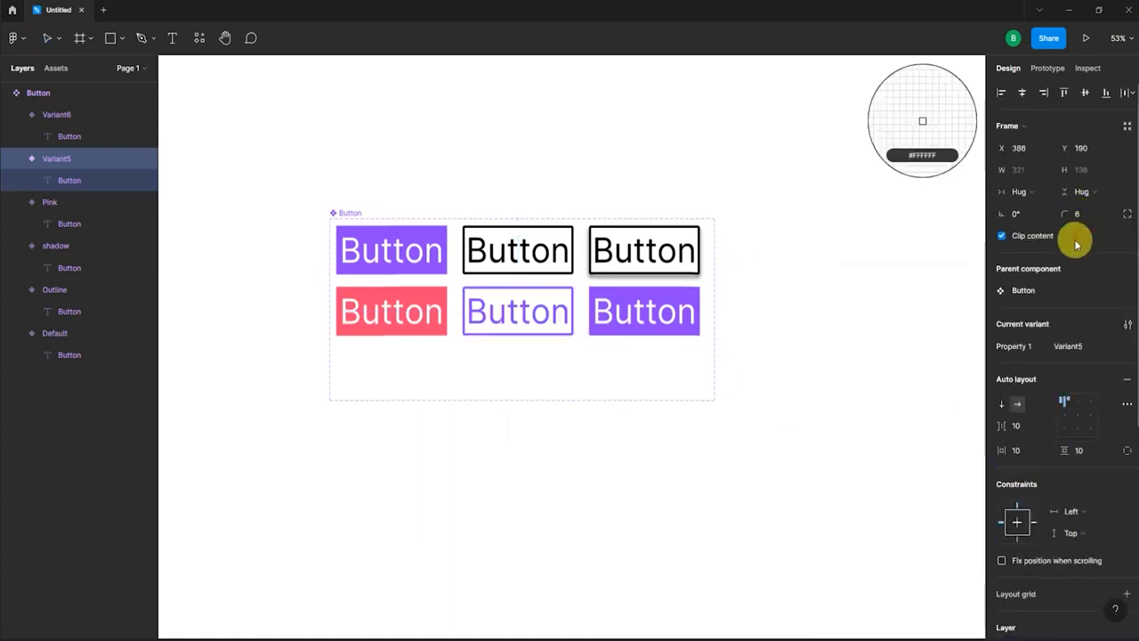
Rename the fifth variant's layer as "Property 1=Invert".
double_click(59, 159)
type("Invert")
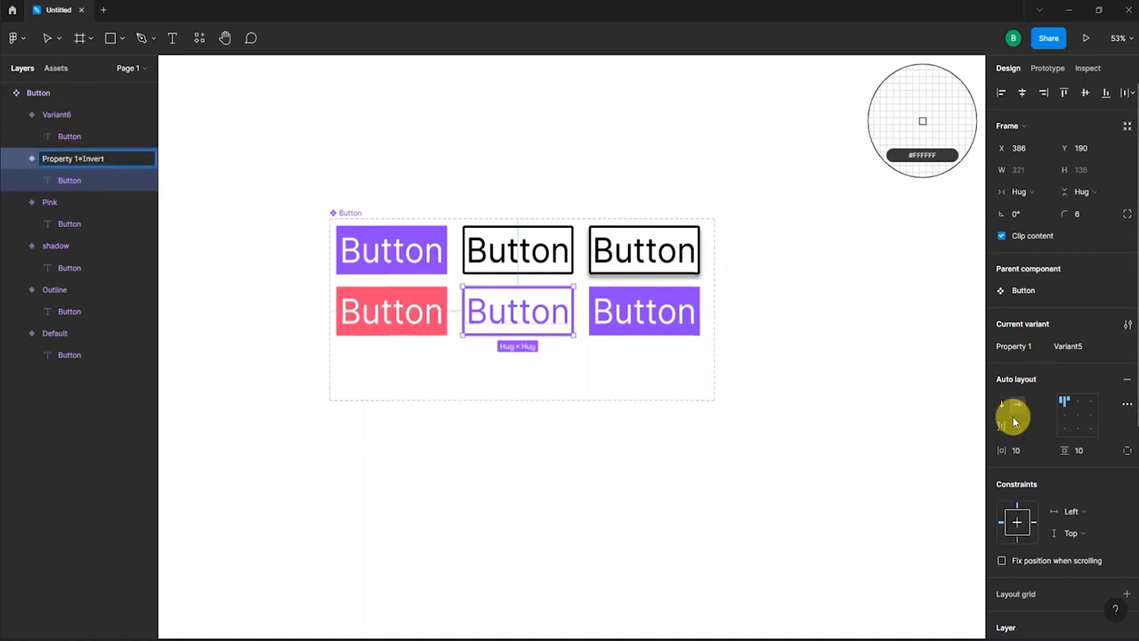
scroll(1014, 418, "down", 3)
key("Return")
key("Escape")
Add a Layer blur effect to the sixth variant and increase its blur amount.
left_click(643, 301)
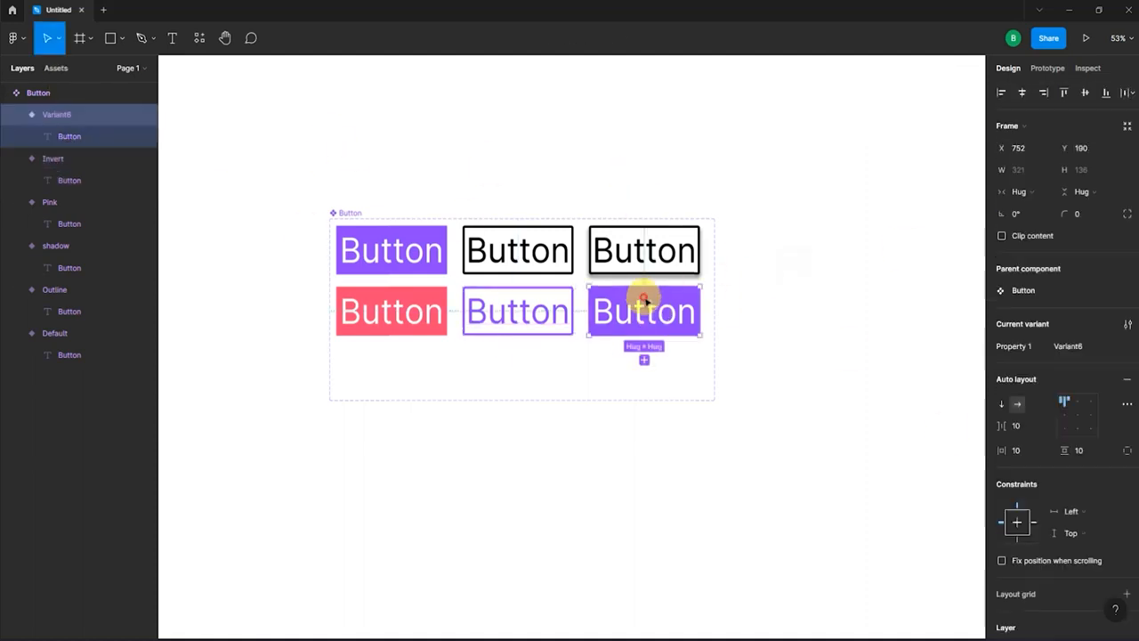
left_click(1125, 554)
left_click(1038, 553)
left_click(1057, 569)
left_click(1001, 553)
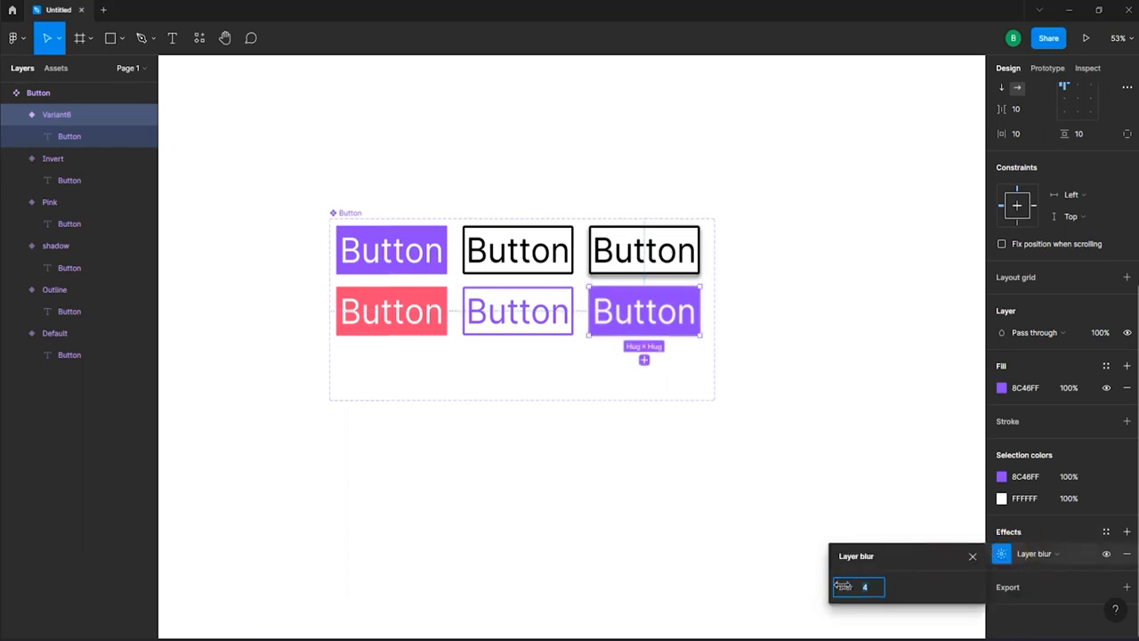
left_click_drag(841, 586, 854, 586)
Rename the sixth variant's layer as Blur.
double_click(66, 116)
type("Blur")
left_click(187, 153)
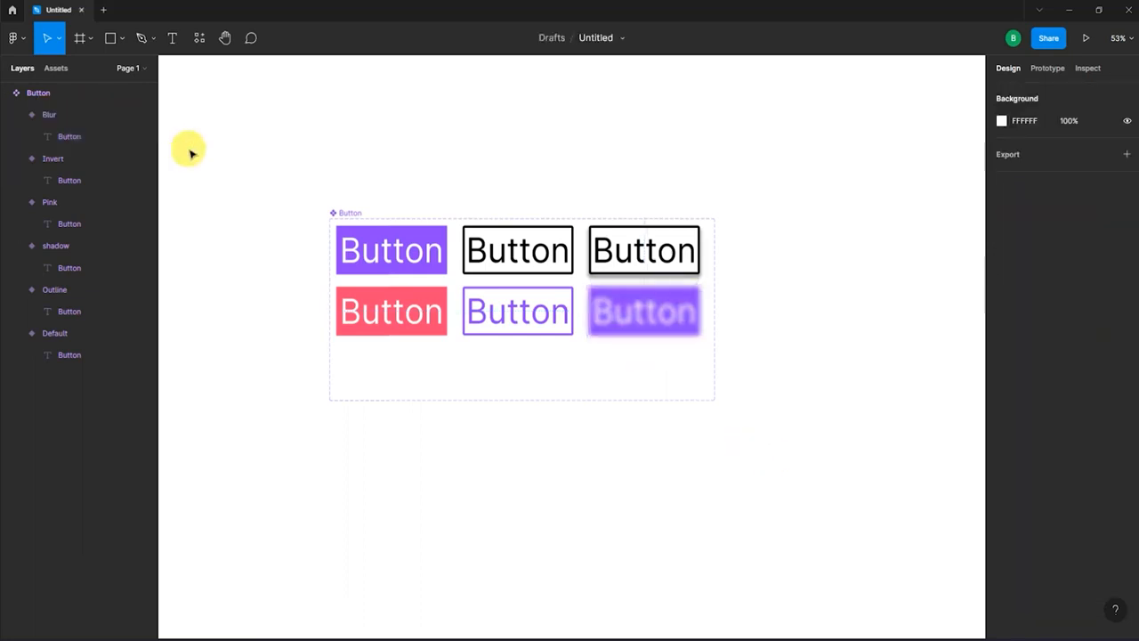
Round the Pink variant's corners with a radius of 40.
scroll(267, 185, "up", 1)
left_click(388, 339)
left_click_drag(1064, 213, 1083, 213)
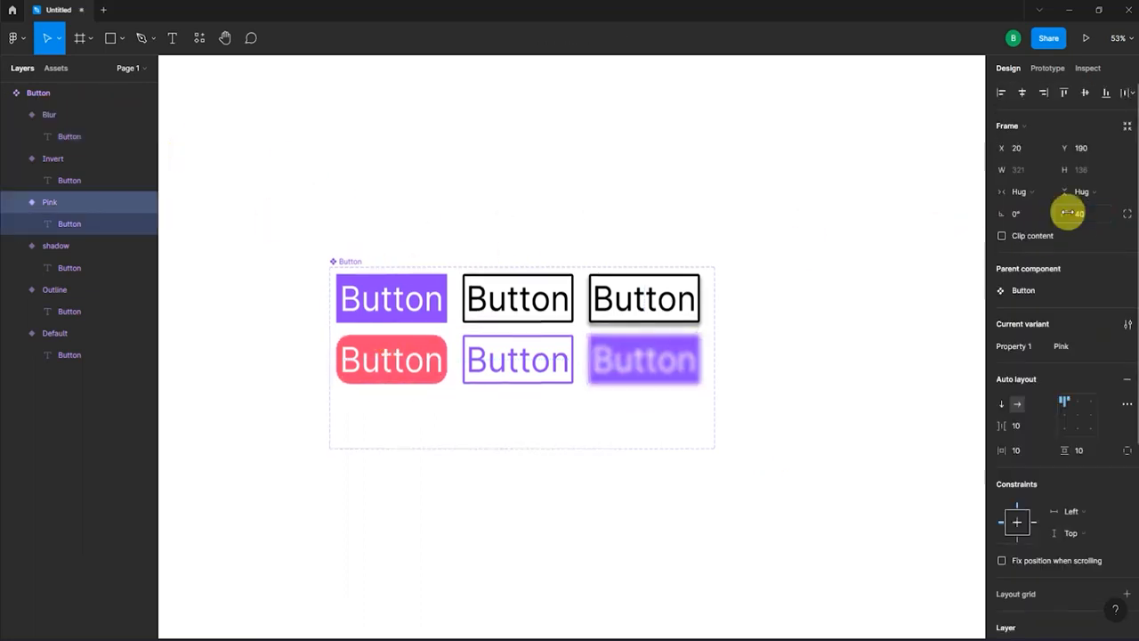
left_click(813, 224)
Extend the Invert variant's name to "Invert Outline".
left_click(56, 163)
double_click(120, 162)
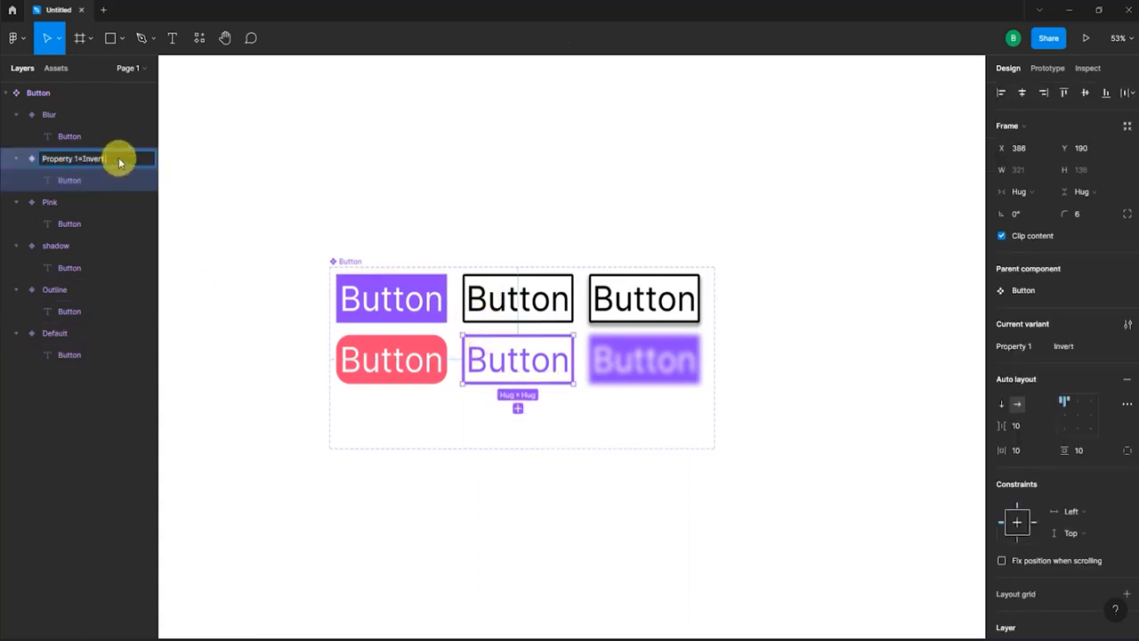
type("Outline")
left_click(337, 176)
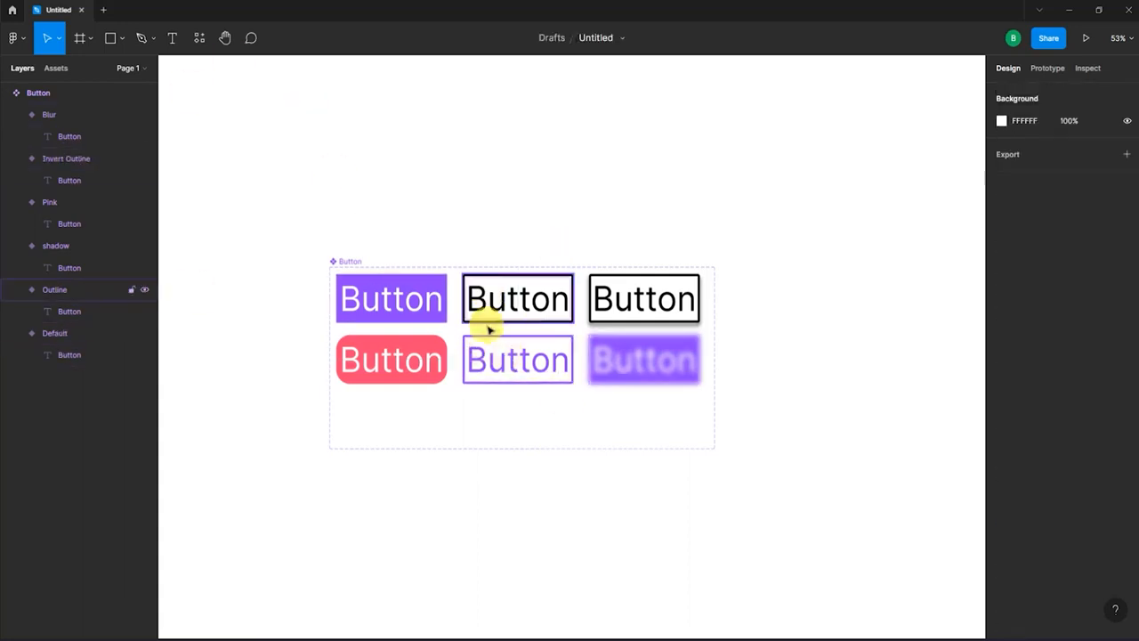
Collapse all six variants in the layer list so that their text layers are hidden.
left_click(18, 115)
left_click(18, 136)
left_click(18, 159)
left_click(18, 180)
left_click(17, 202)
left_click(20, 224)
scroll(488, 276, "up", 1)
left_click(488, 275)
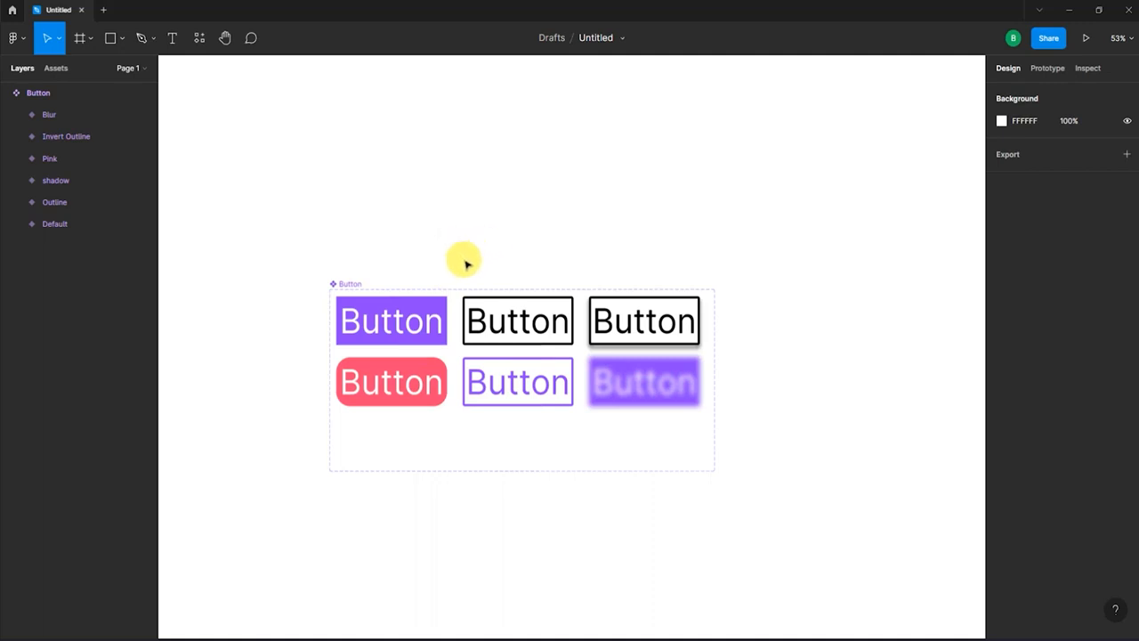
scroll(267, 241, "up", 1)
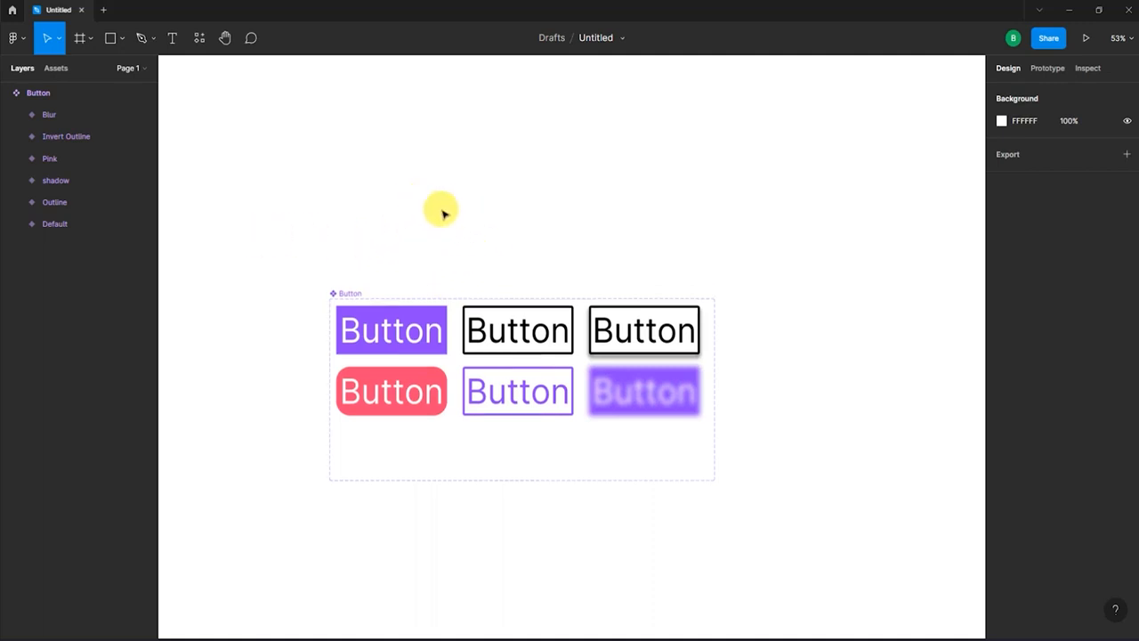
Place an instance of the local Button component on the empty canvas above the component set.
left_click(59, 71)
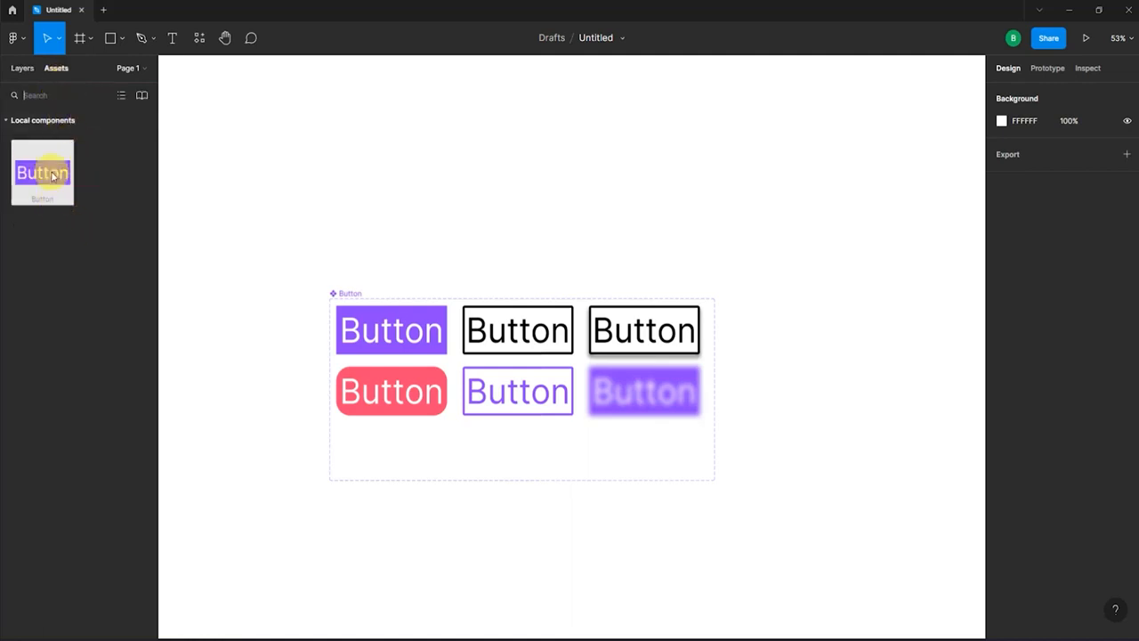
left_click_drag(53, 175, 360, 142)
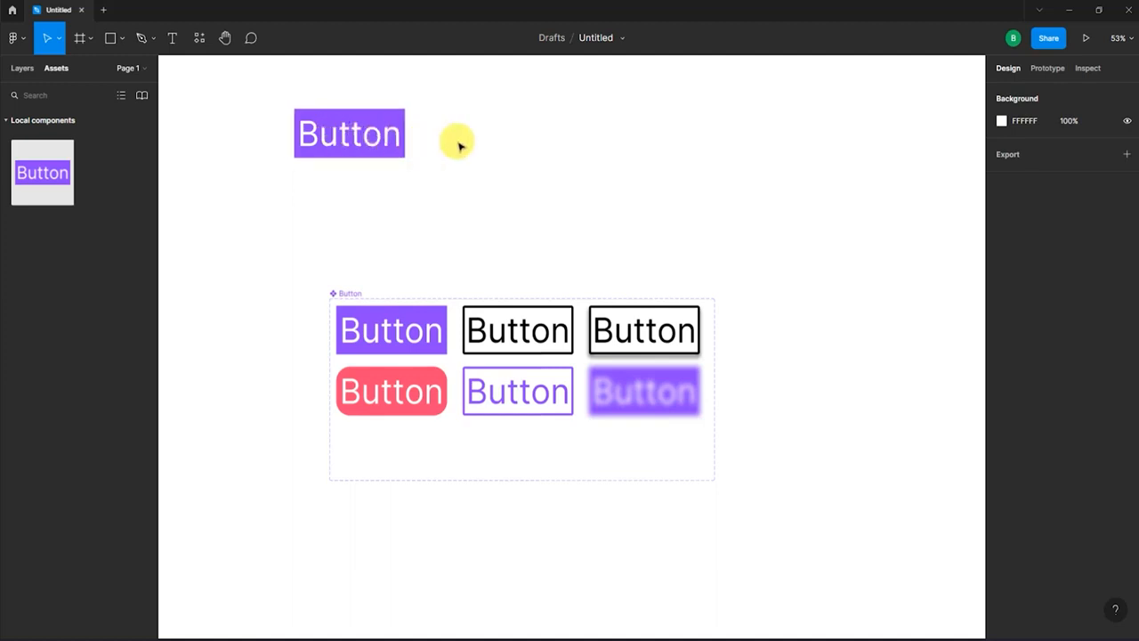
Try the Outline, Pink and Blur variants on the Button instance above the component set.
left_click(388, 135)
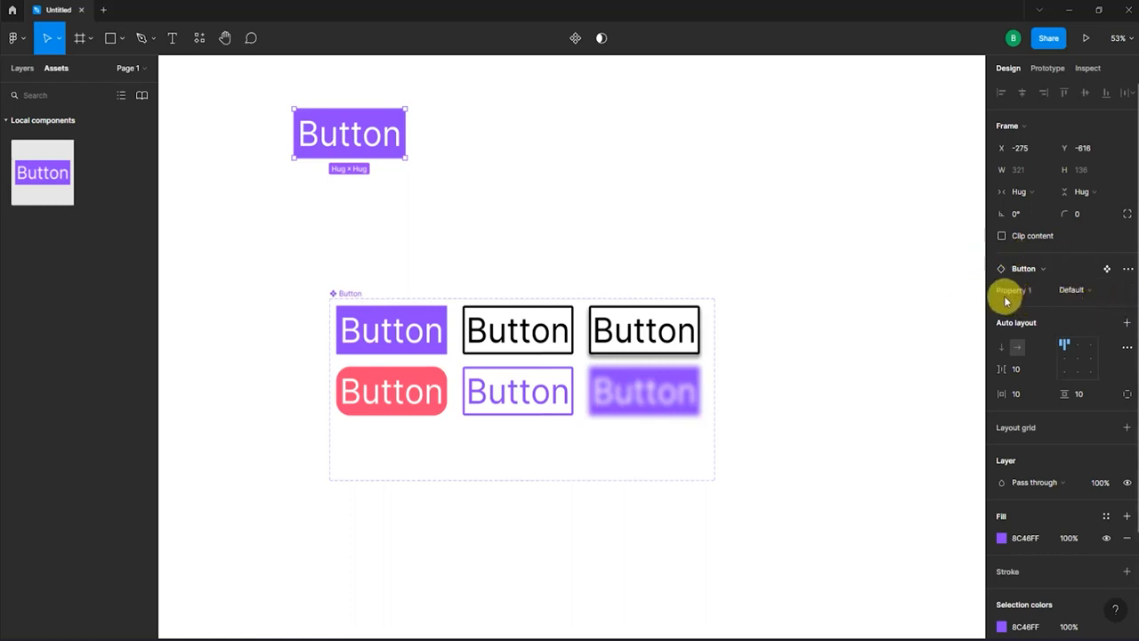
left_click(1126, 294)
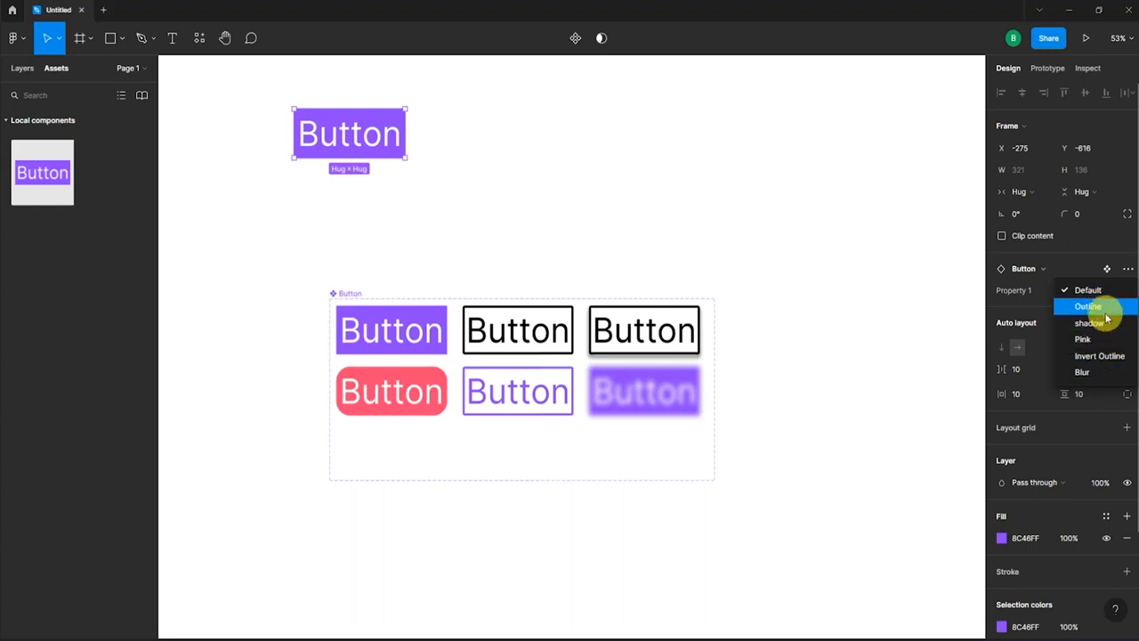
left_click(1106, 311)
left_click(1100, 300)
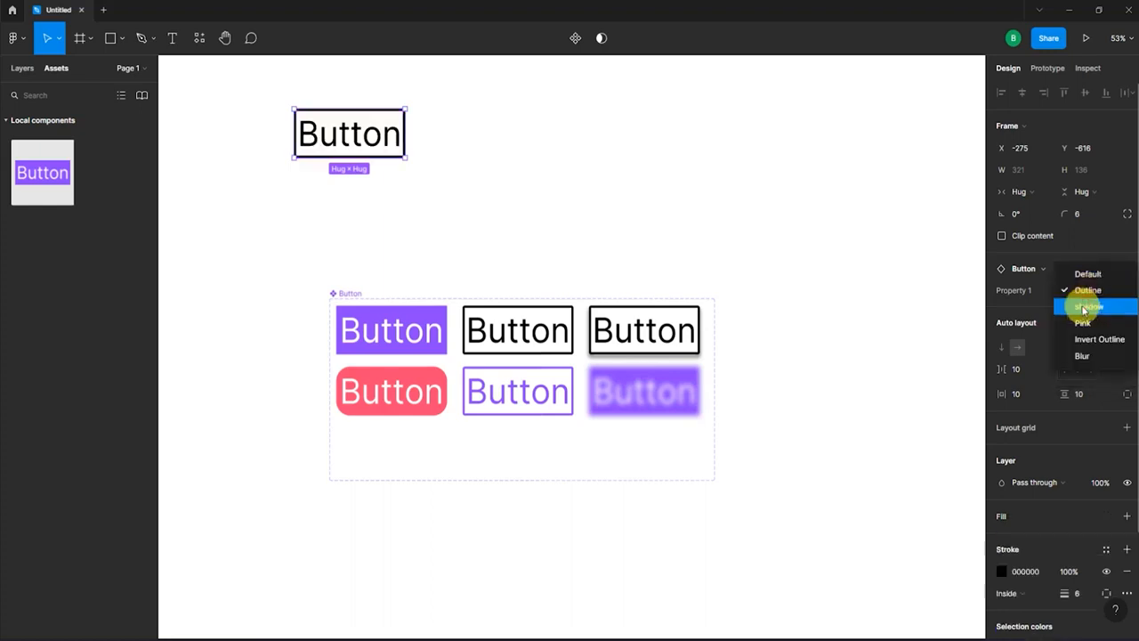
left_click(1085, 323)
left_click(1086, 289)
left_click(1086, 322)
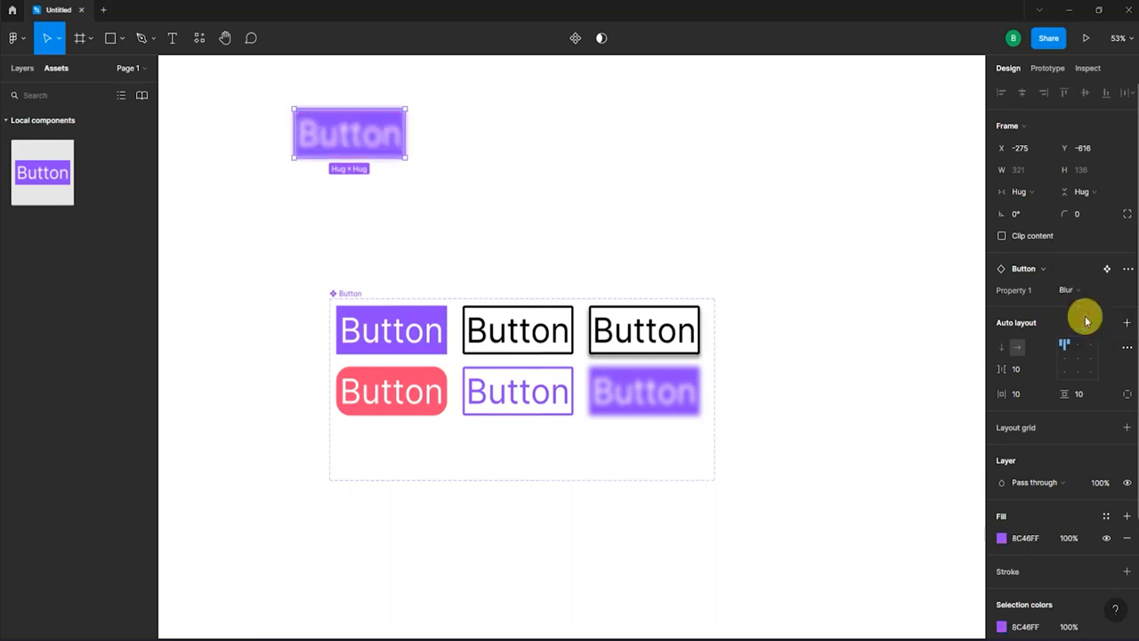
Try the shadow variant on the Button instance and return it to Outline.
left_click(1085, 288)
left_click(1086, 271)
left_click(1086, 289)
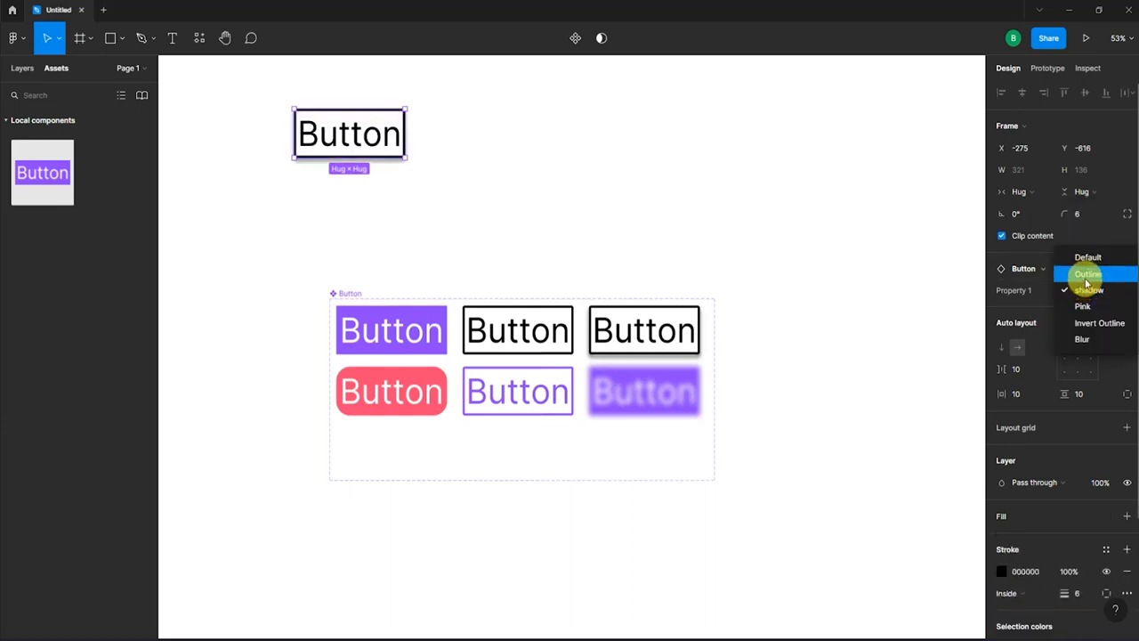
left_click(1085, 276)
Switch the Button instance to Pink, try Invert Outline, and set it back to Pink.
left_click(1085, 289)
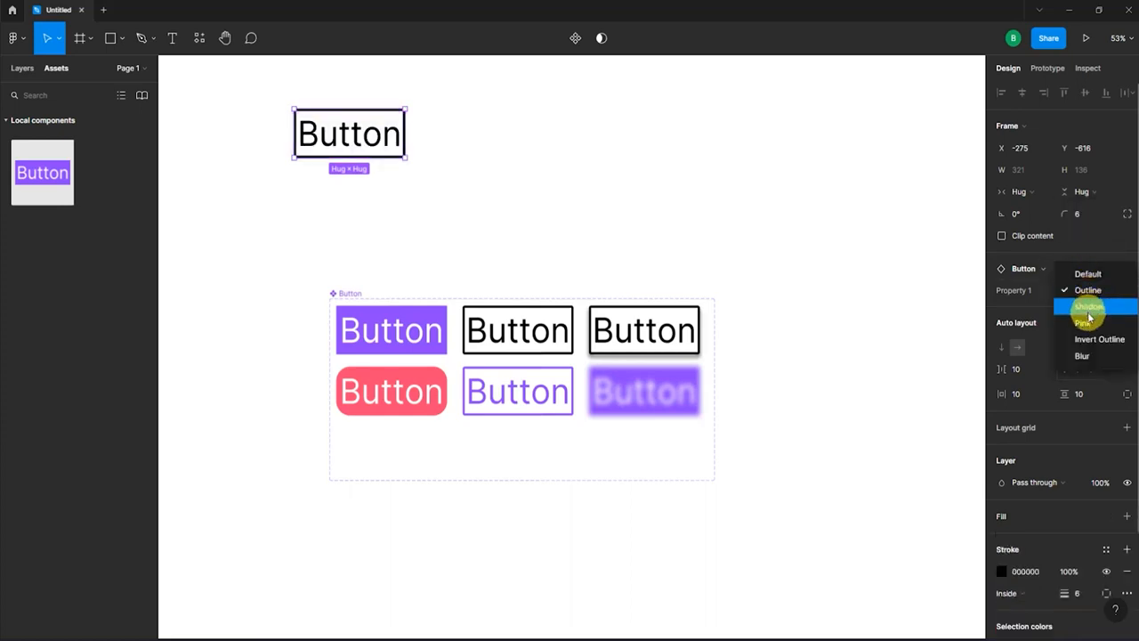
left_click(1087, 322)
left_click(1091, 293)
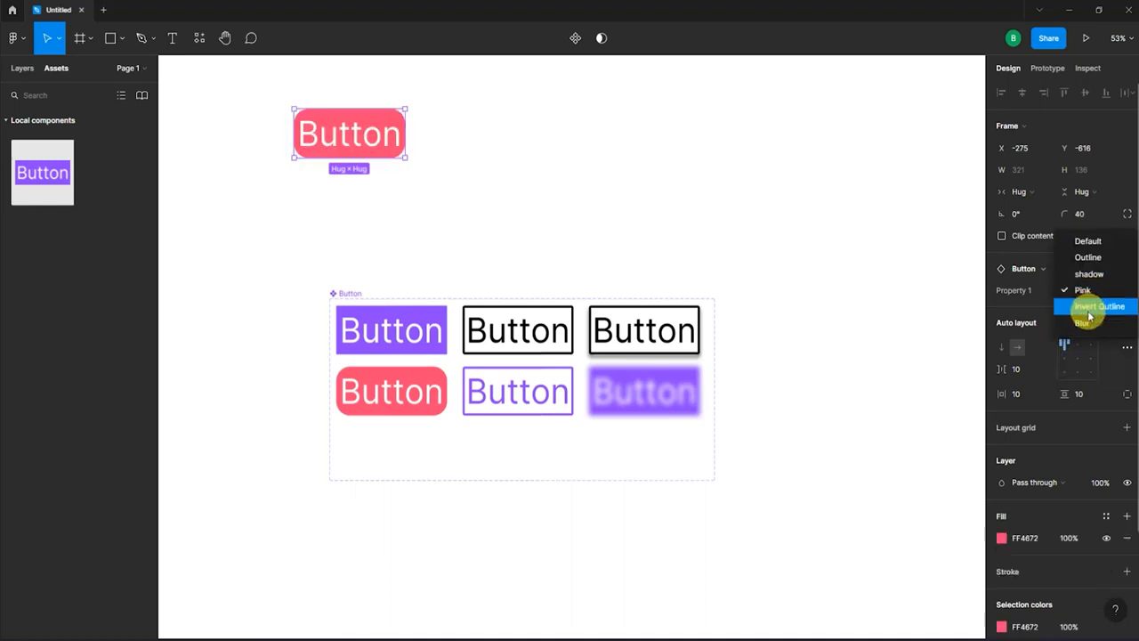
left_click(1089, 311)
left_click(1086, 291)
left_click(1087, 269)
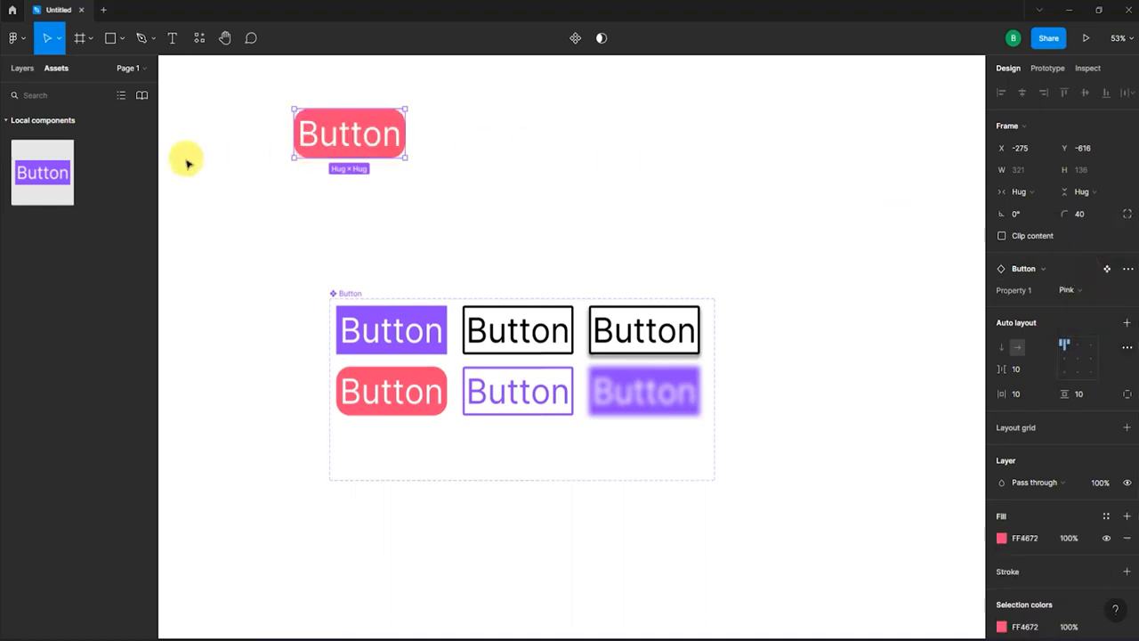
Place a second Button instance to the right of the pink one and set its variant to Blur.
left_click_drag(42, 172, 506, 130)
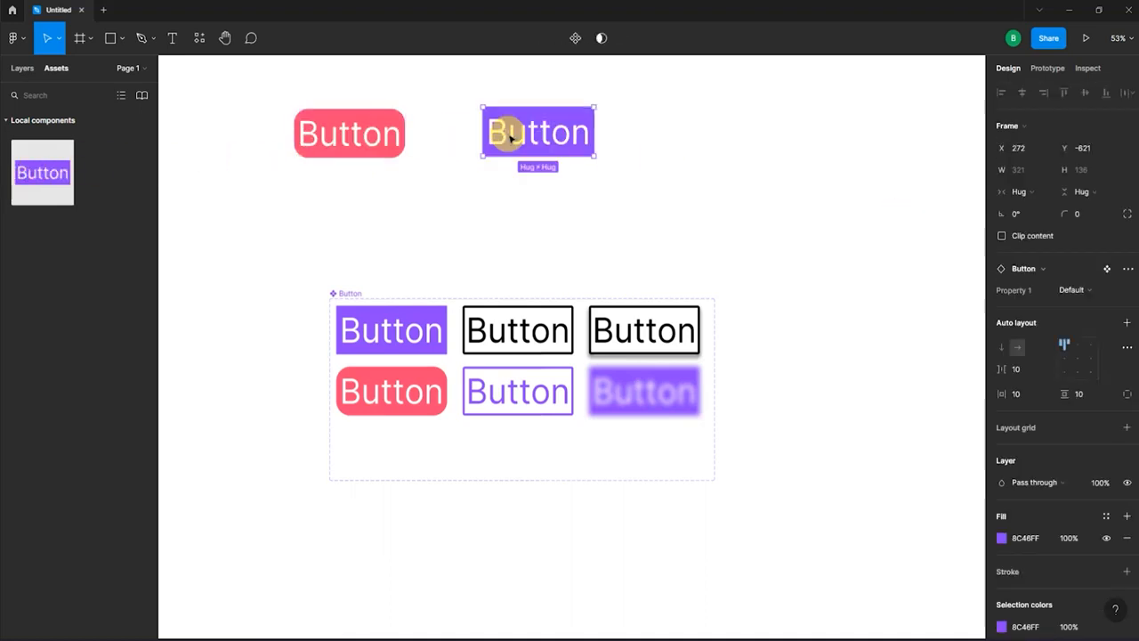
left_click(1071, 301)
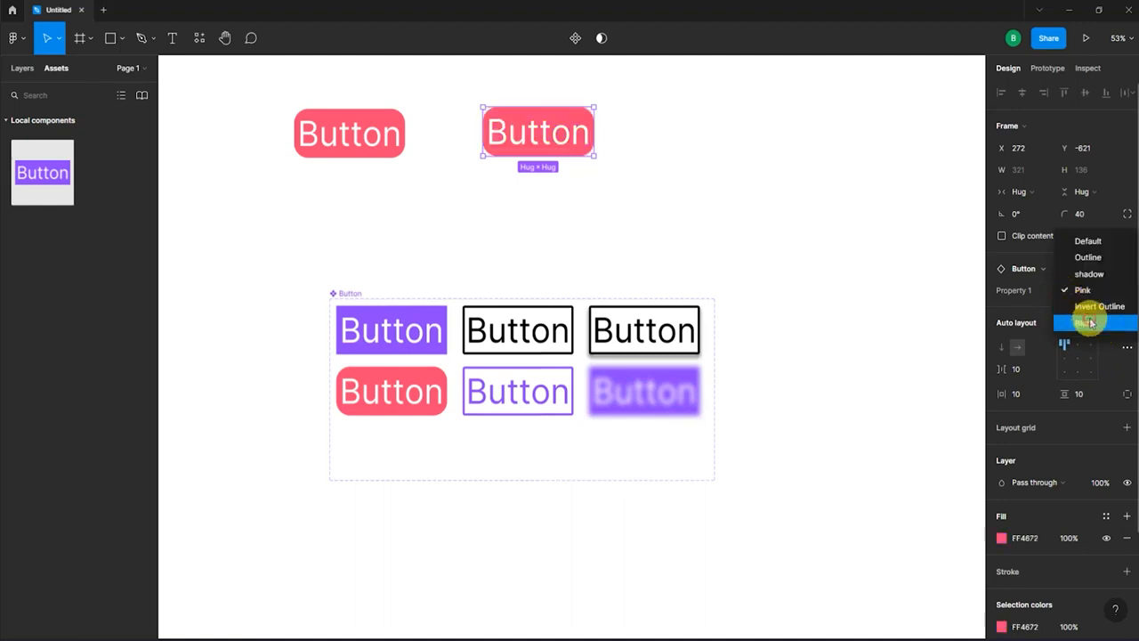
left_click(1089, 323)
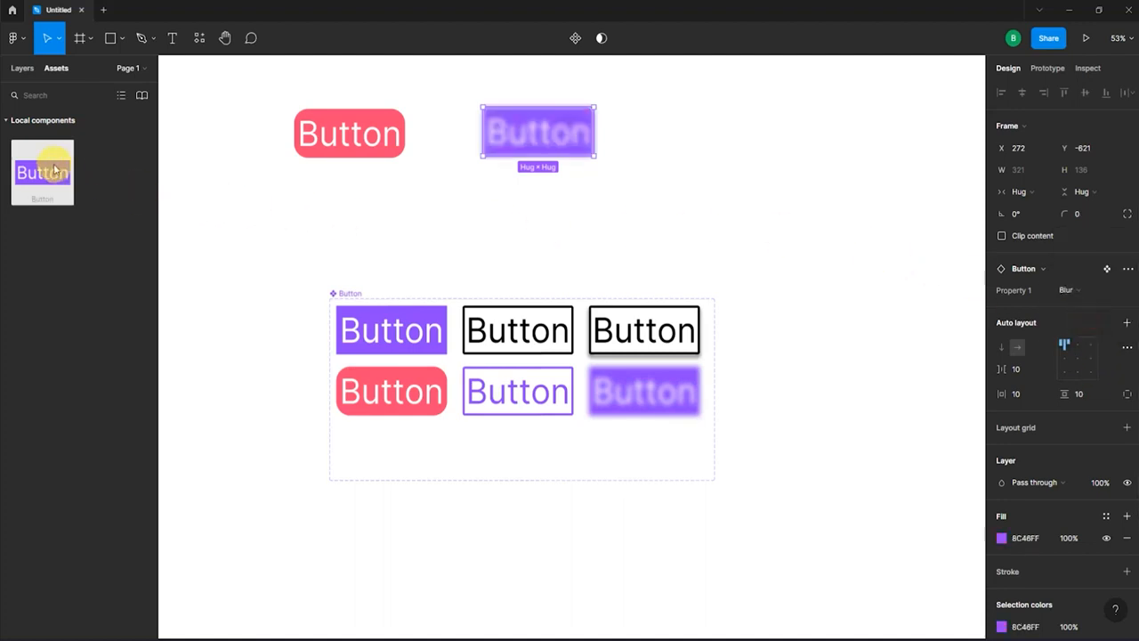
Place a third Button instance to the right of the blurred one, set its variant to Invert Outline, and deselect it.
left_click_drag(42, 169, 756, 132)
left_click(1074, 290)
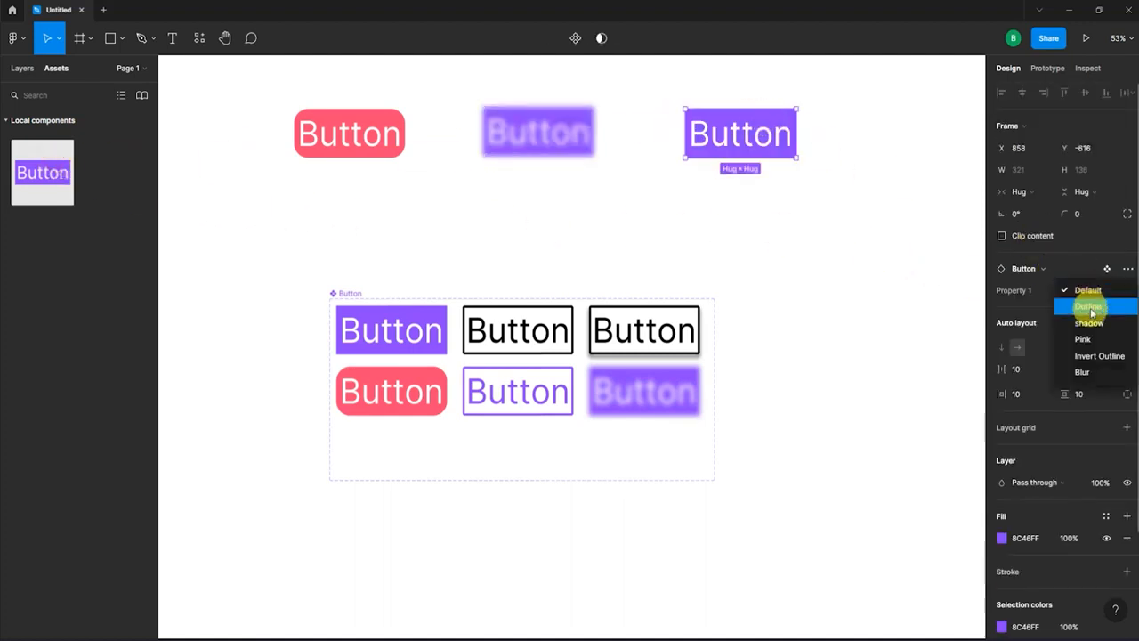
left_click(1099, 356)
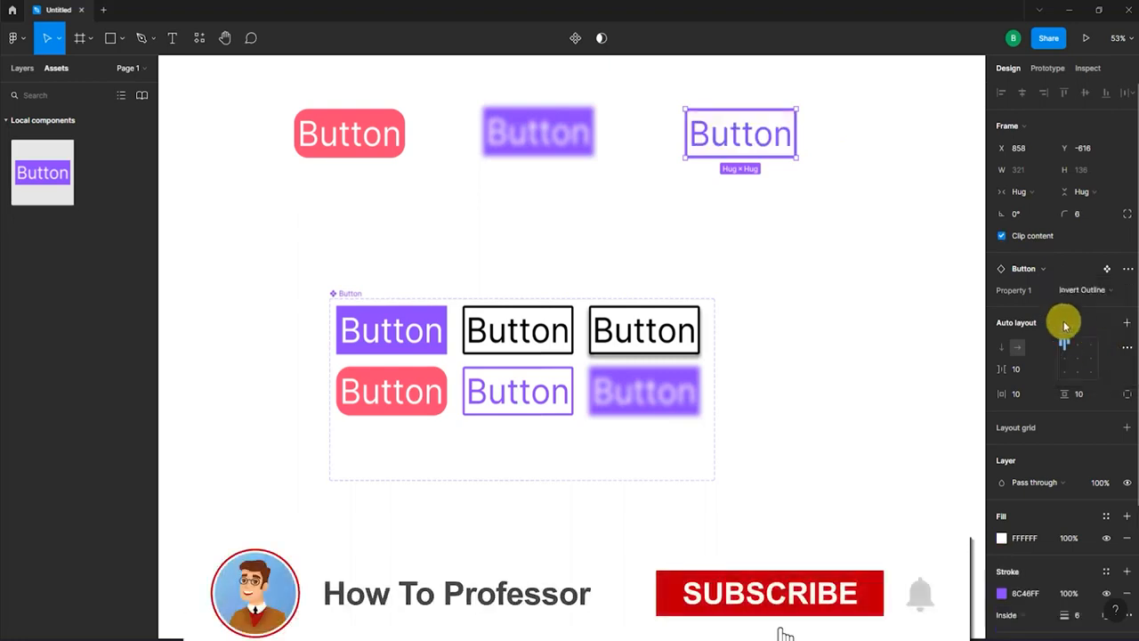
left_click(872, 211)
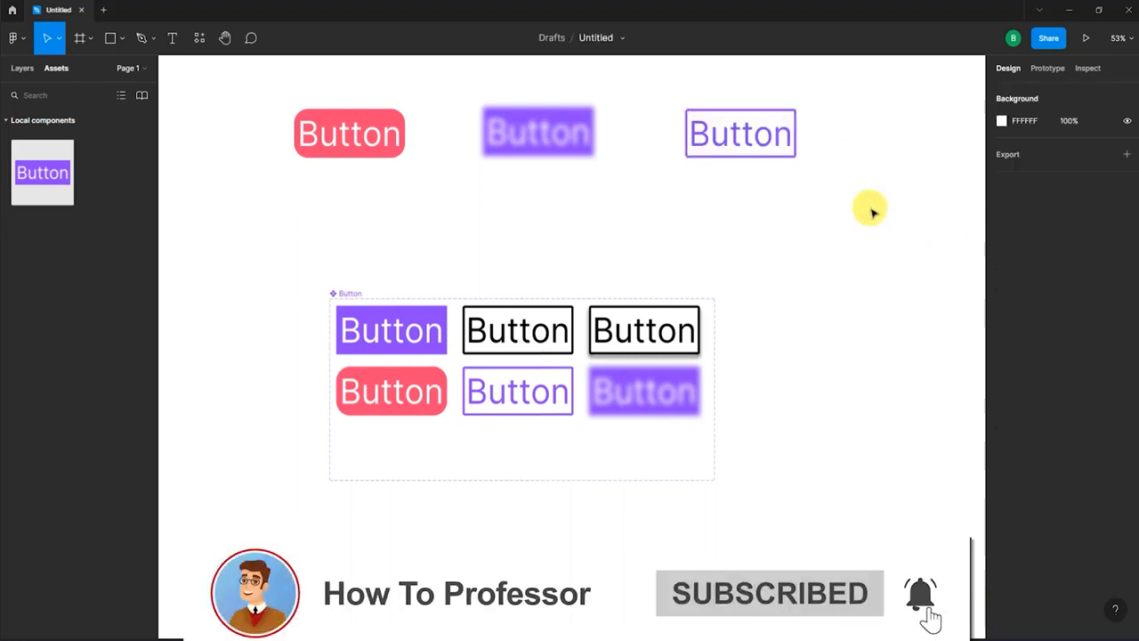